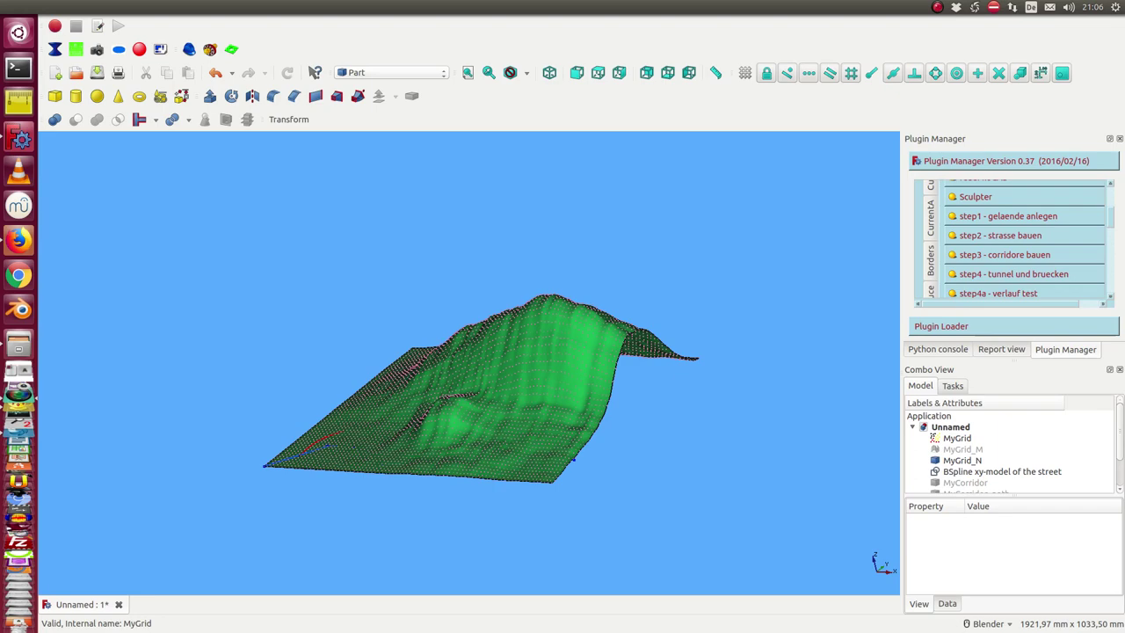
- From a top-down view, hide the green MyGrid_N terrain surface so only contours and curves remain
middle_click_drag(386, 289, 472, 350)
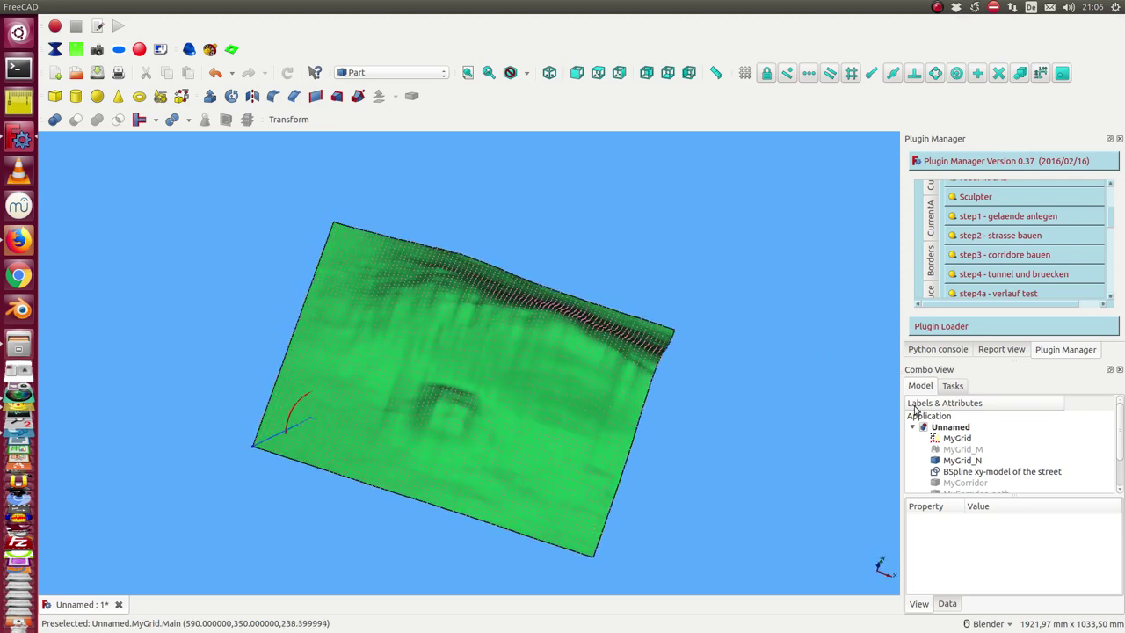
scroll(985, 475, "down", 1)
left_click(980, 488)
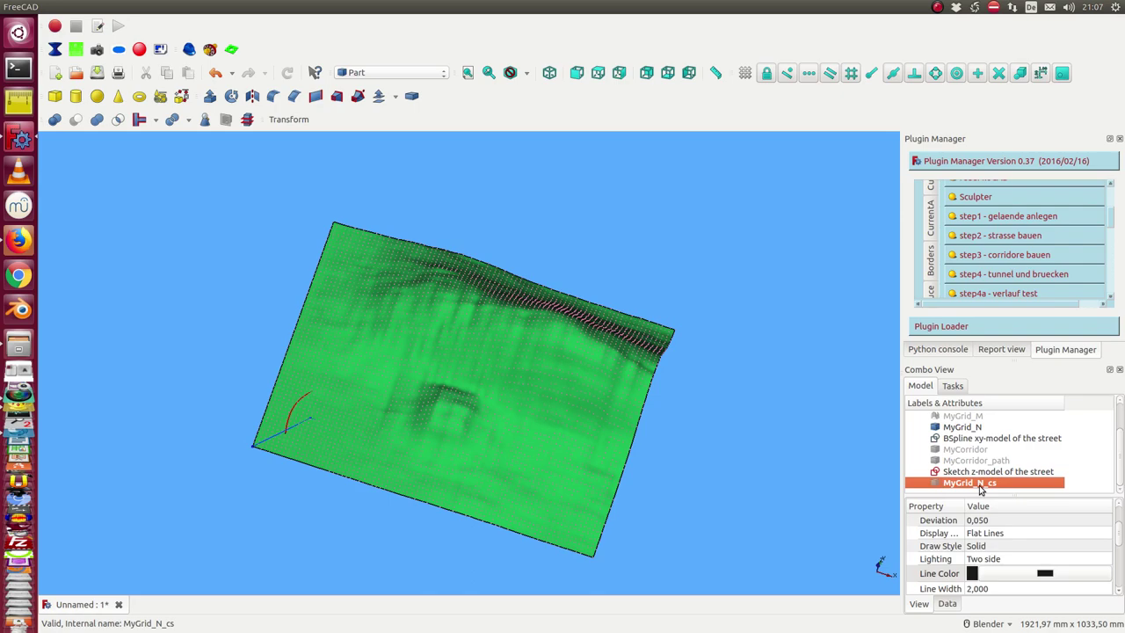
scroll(976, 433, "up", 1)
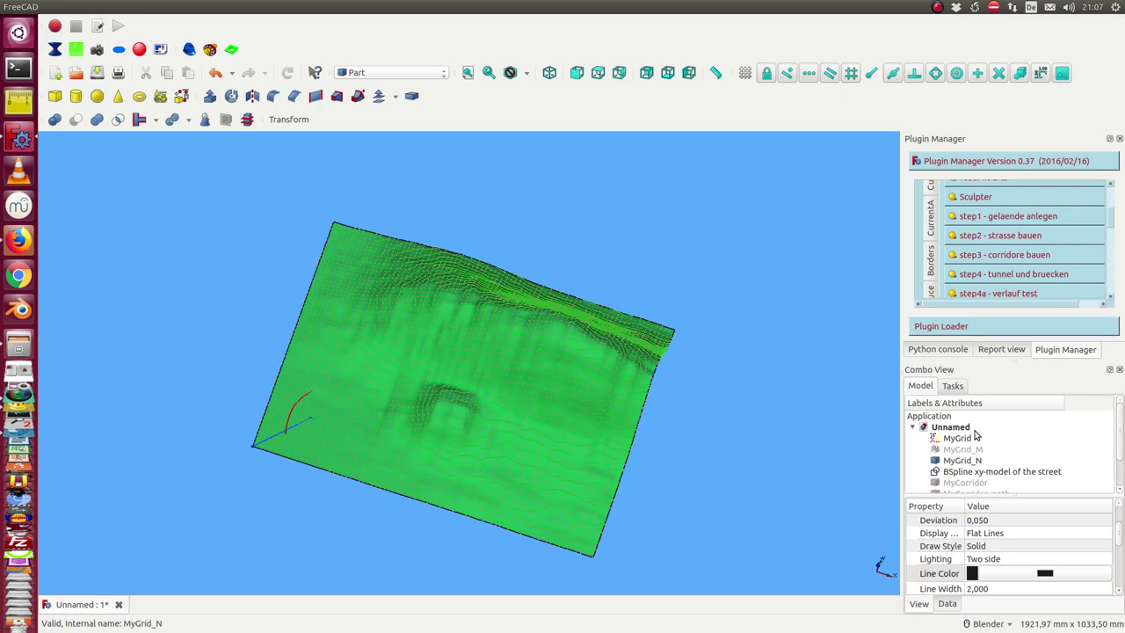
left_click(964, 461)
key("space")
- Select MyGrid, snap to a straight top view with key 2, then tilt to inspect the relief
left_click(959, 441)
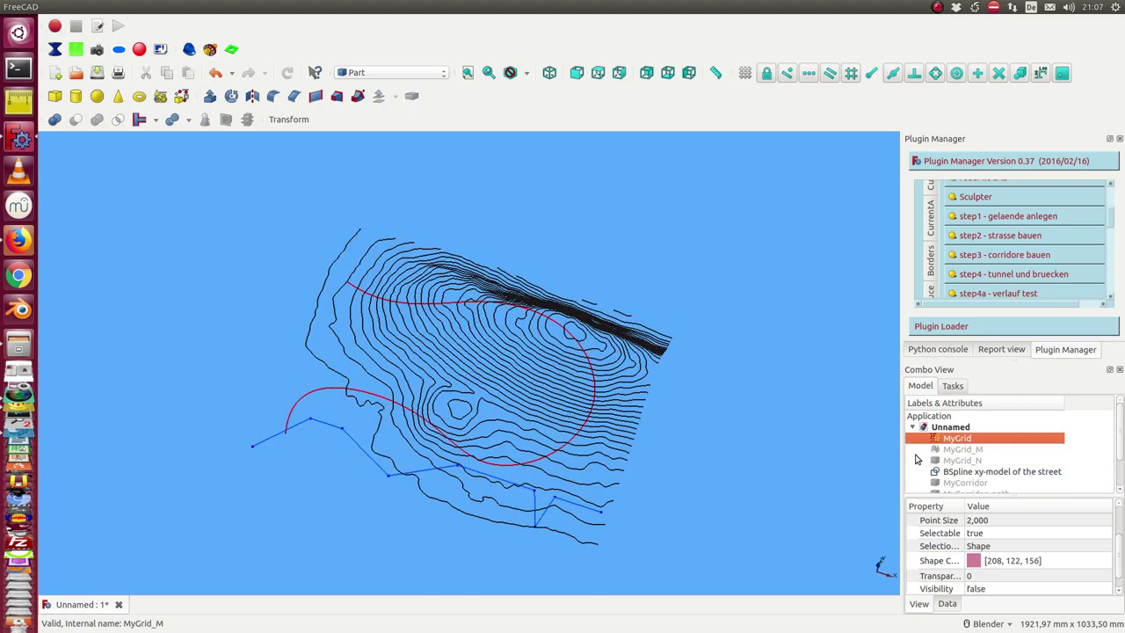
middle_click_drag(729, 444, 706, 475)
key("2")
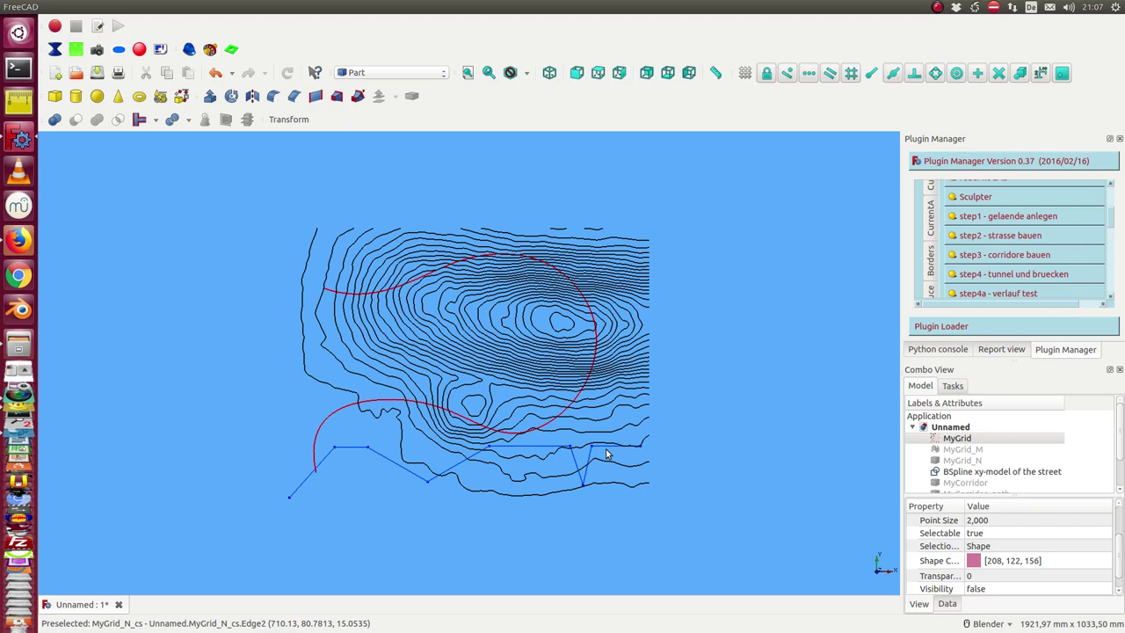
middle_click_drag(414, 571, 416, 546)
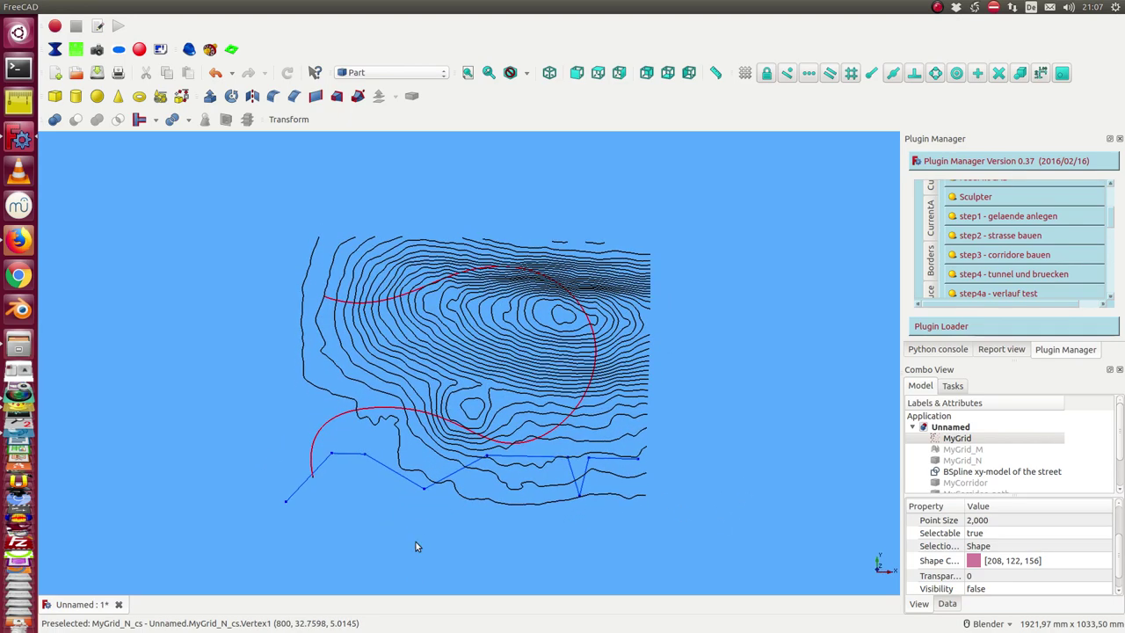
scroll(989, 471, "down", 1)
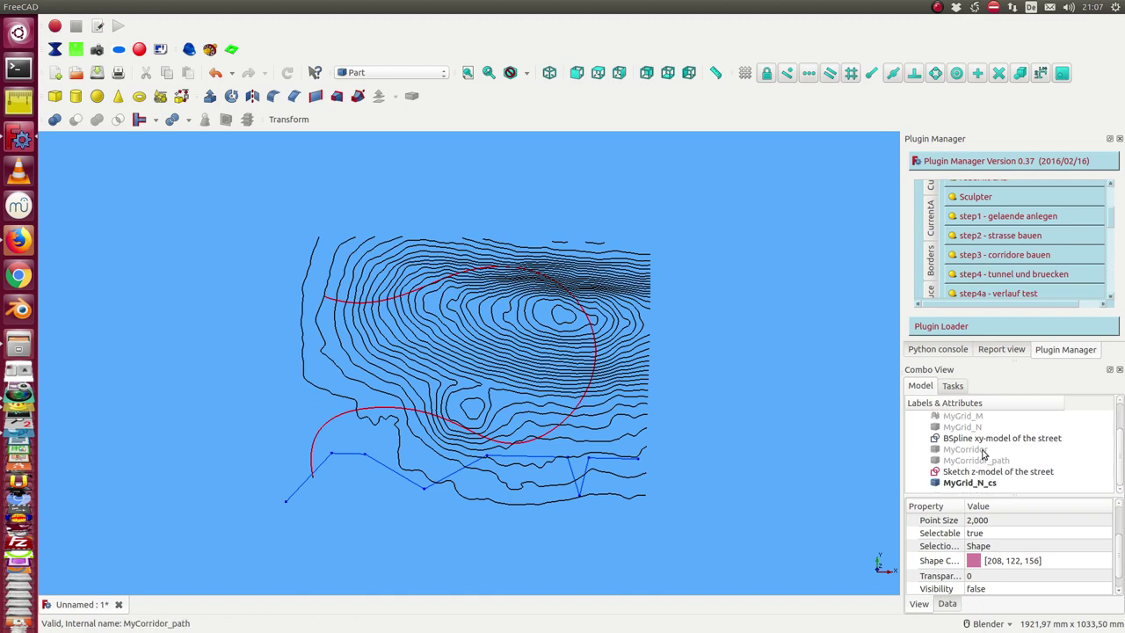
- Hide the red street curve and run the 'step4a - verlauf test' height-profile test
left_click(982, 442)
key("space")
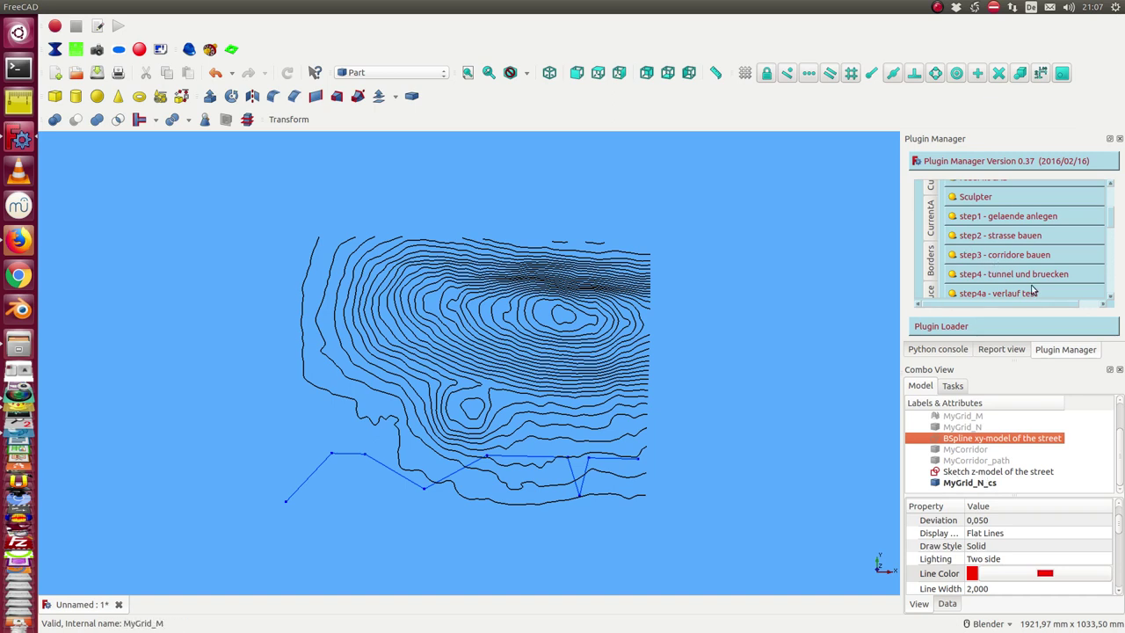
scroll(1033, 291, "down", 1)
left_click(1003, 258)
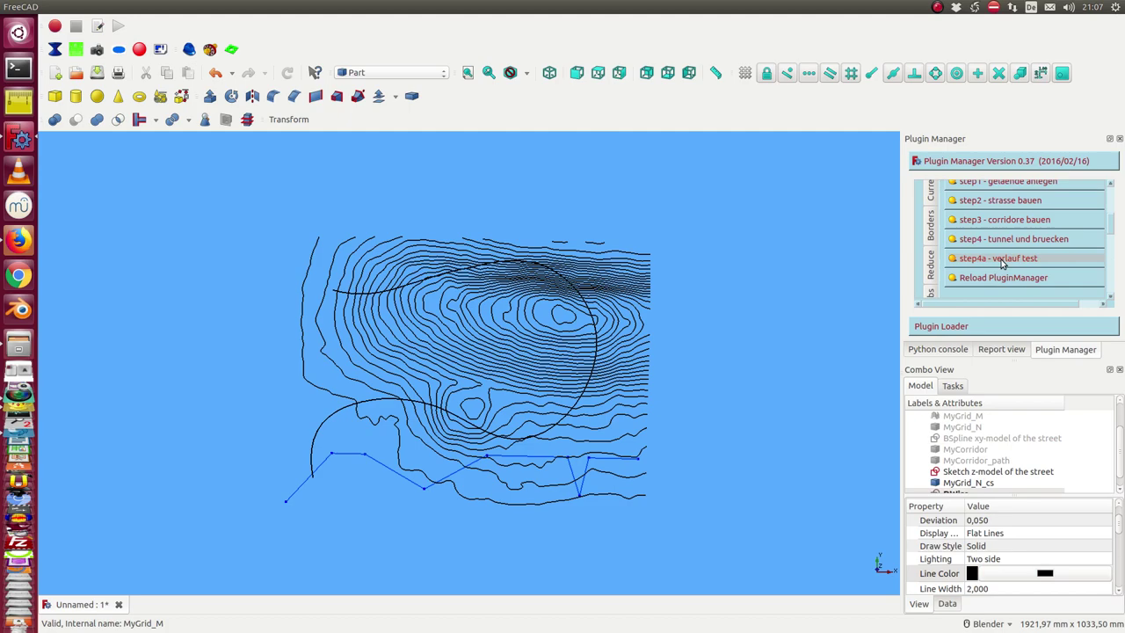
- Inspect the generated street curves and settle on a straight front view
mouse_move(464, 502)
middle_mouse_down()
mouse_move(448, 432)
mouse_move(460, 467)
mouse_move(323, 460)
mouse_move(322, 425)
middle_mouse_up()
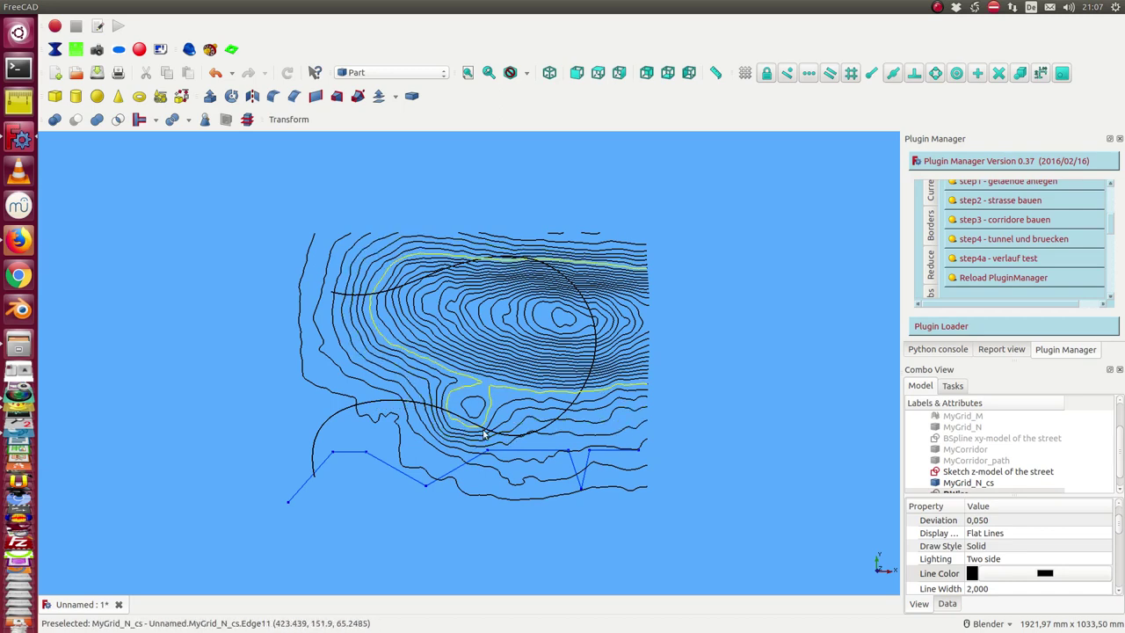
left_click(989, 438)
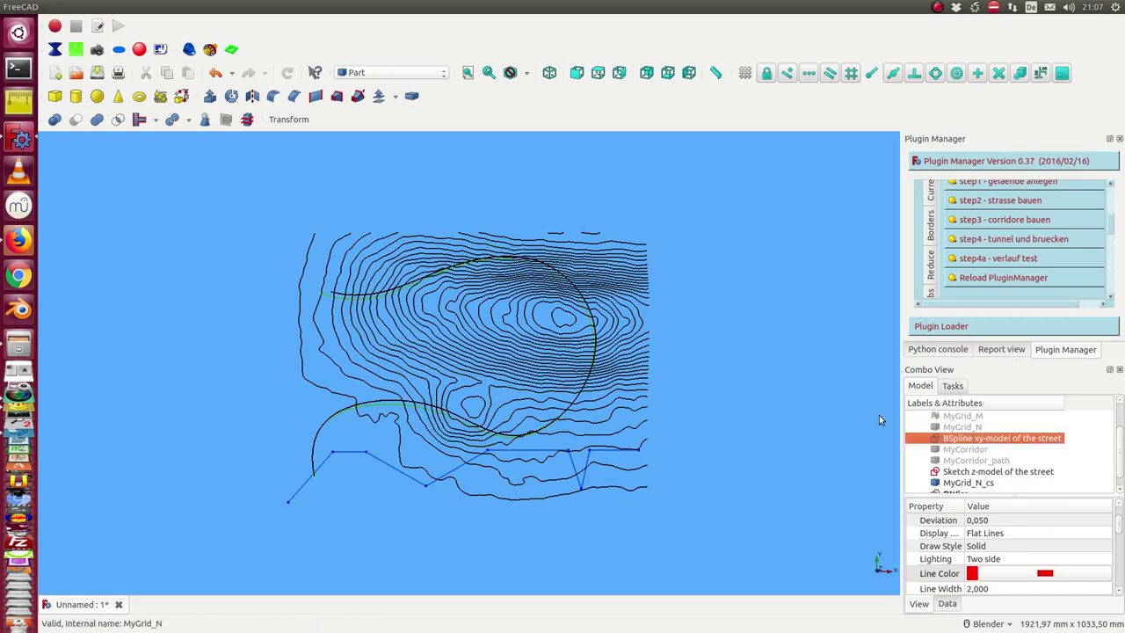
middle_click_drag(879, 415, 741, 397)
left_click(755, 390)
key("1")
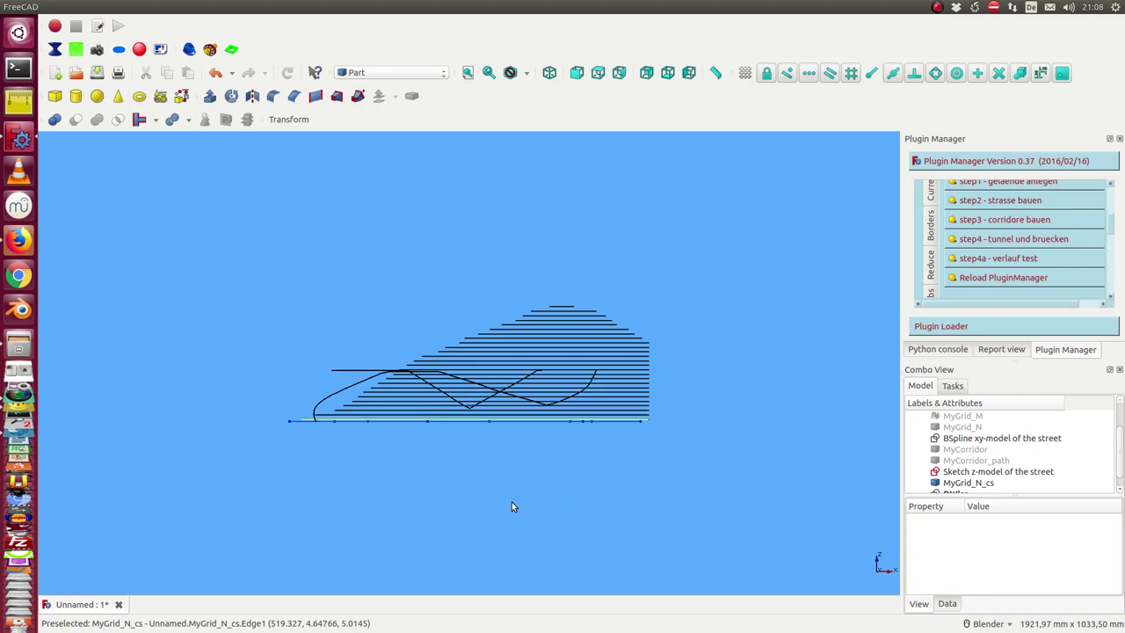
- Select the new DWire curve and orbit to a low side view beside the red street plan
left_click(957, 482)
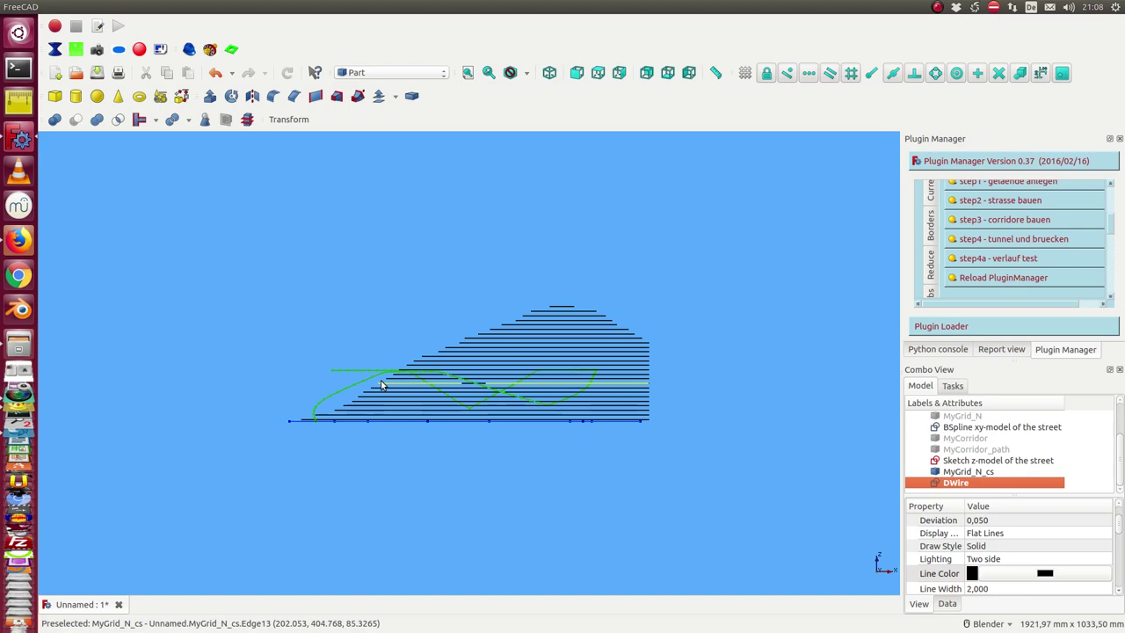
middle_click_drag(490, 419, 583, 401)
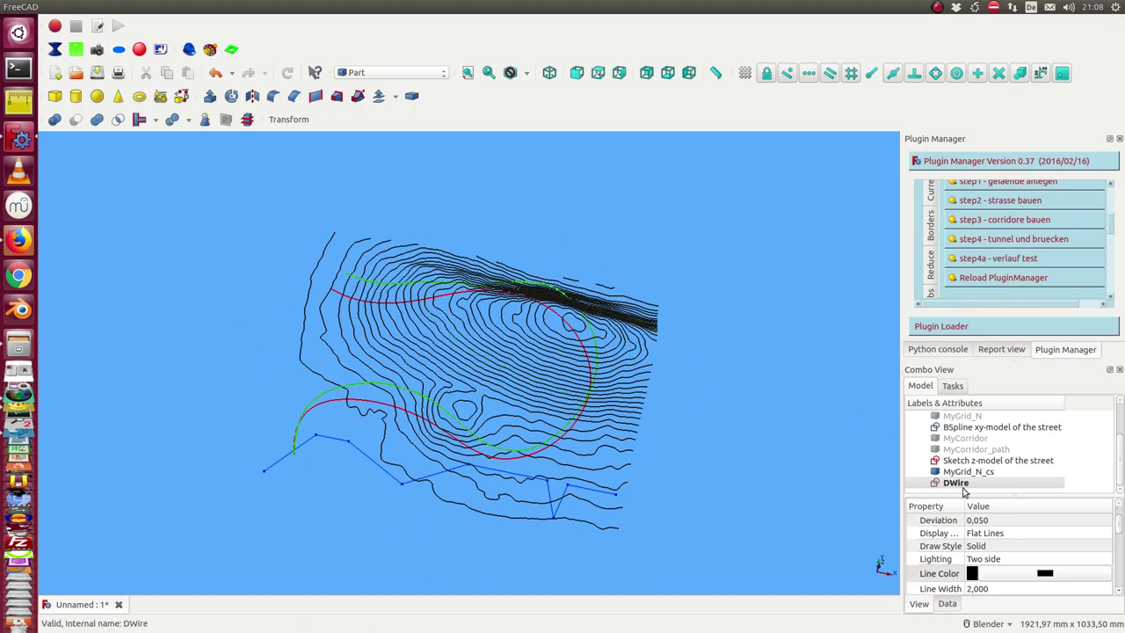
middle_click_drag(749, 335, 964, 343)
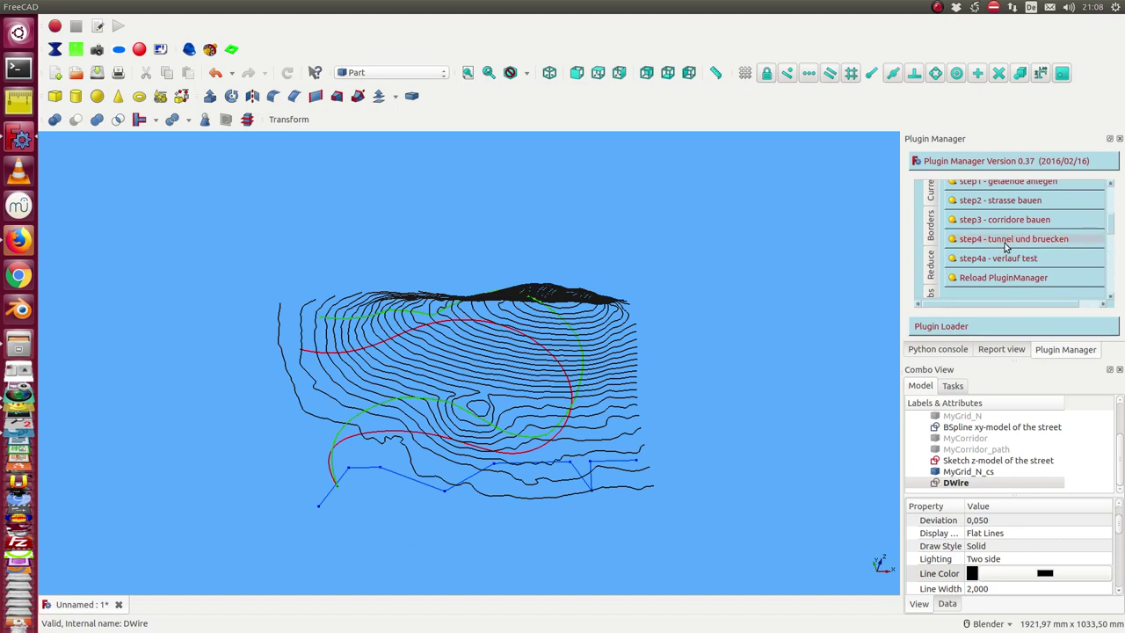
- Generate the street, bridge and tunnel solids with 'step4 - tunnel und bruecken'
left_click(1007, 248)
scroll(473, 536, "down", 3)
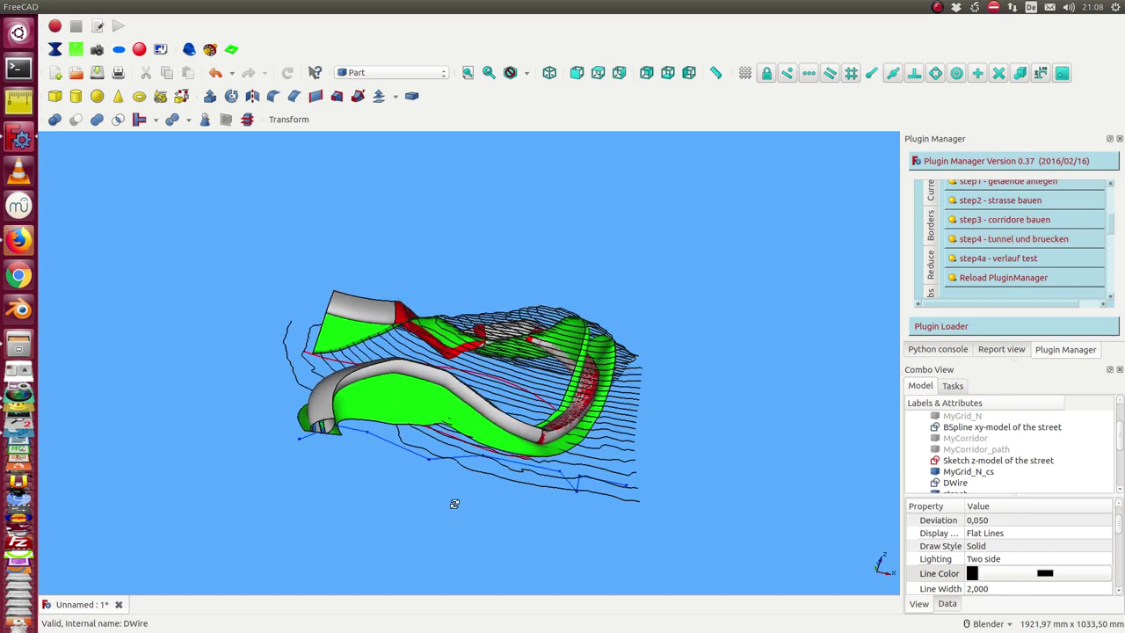
scroll(974, 452, "down", 3)
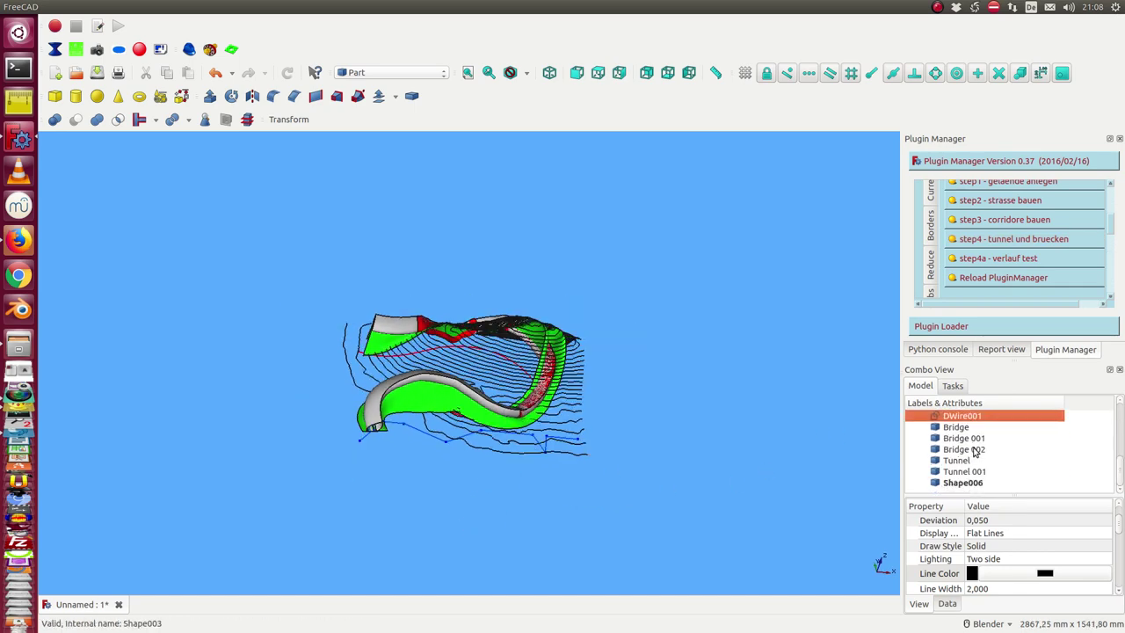
- Select Shape006 and orbit to look down on the street solids at an oblique angle
left_click(955, 486)
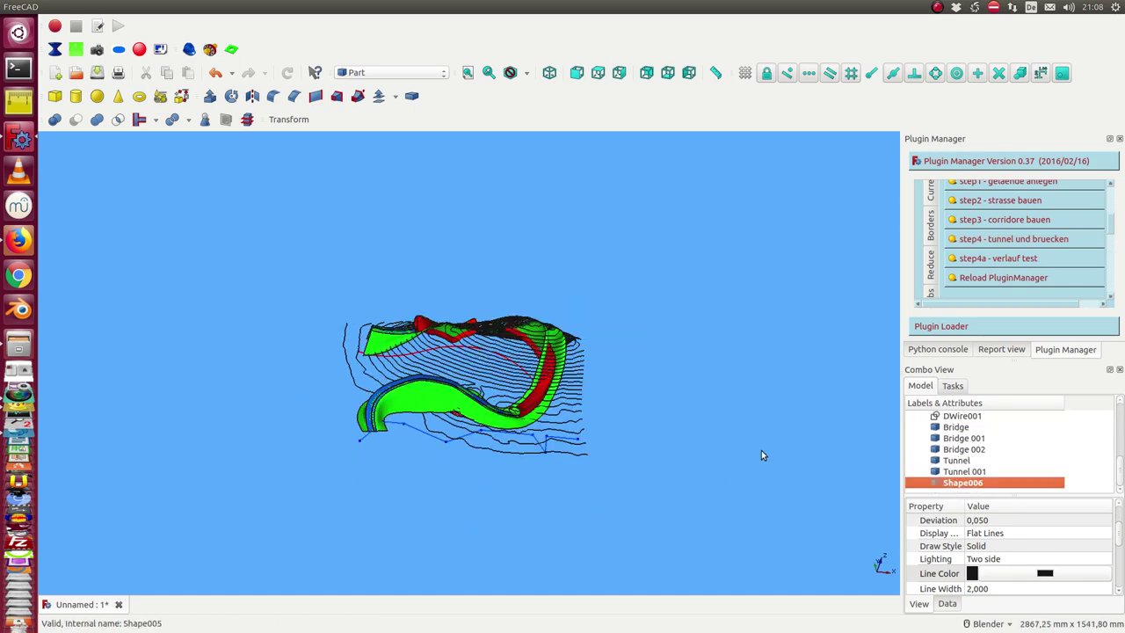
scroll(761, 450, "up", 2)
middle_click_drag(741, 445, 387, 382)
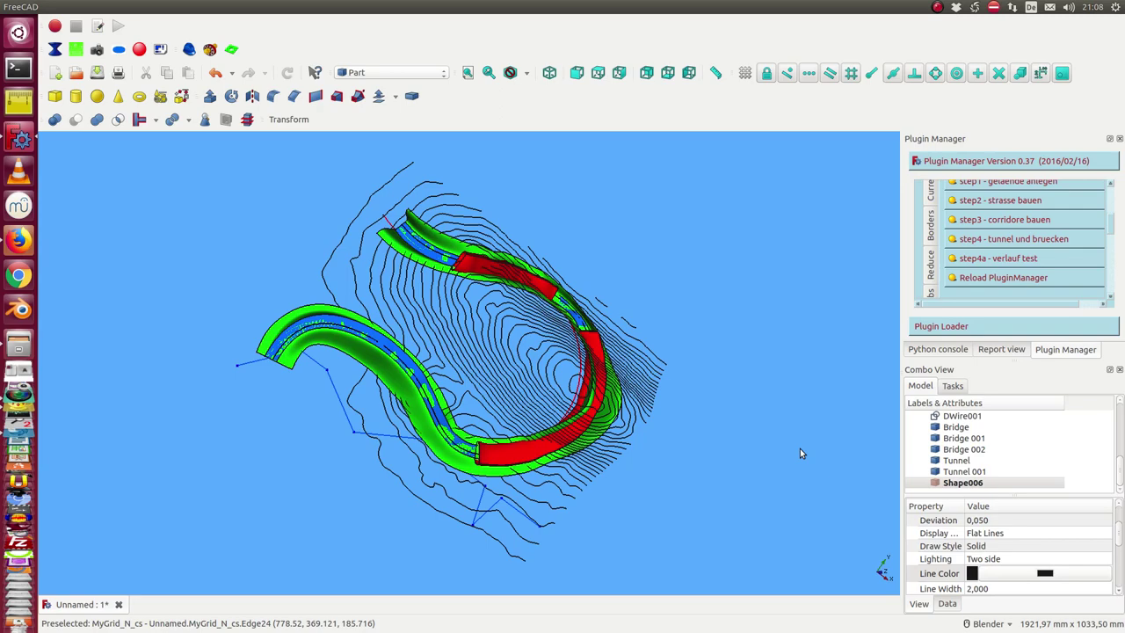
middle_click_drag(624, 478, 729, 396)
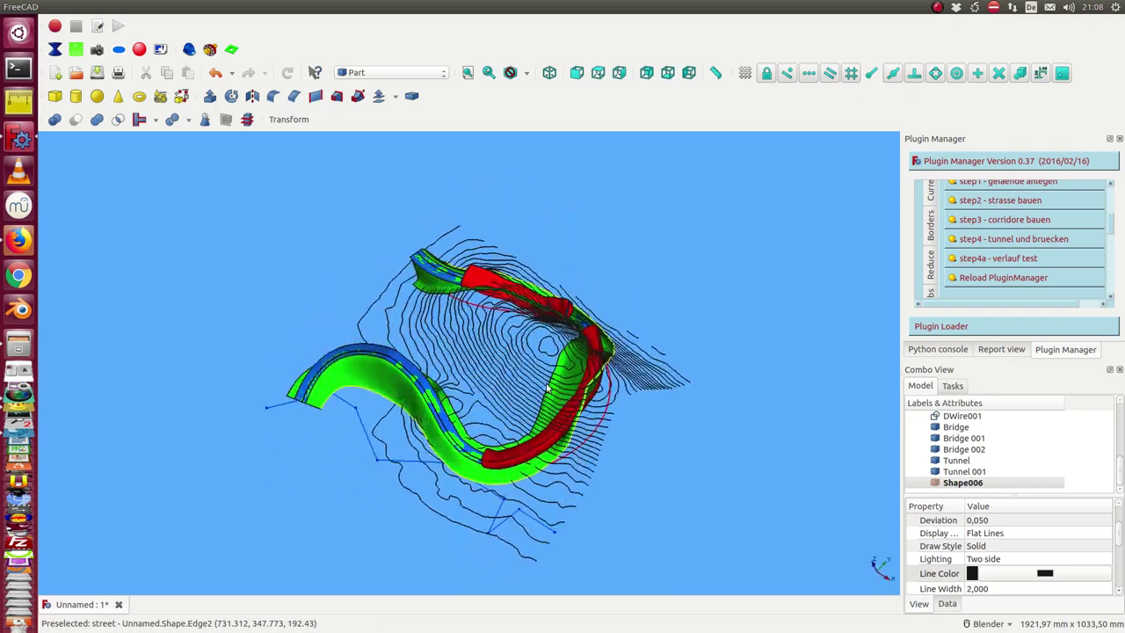
scroll(965, 433, "up", 1)
- Hide the green street surface and orbit to a low, close angle
left_click(963, 437)
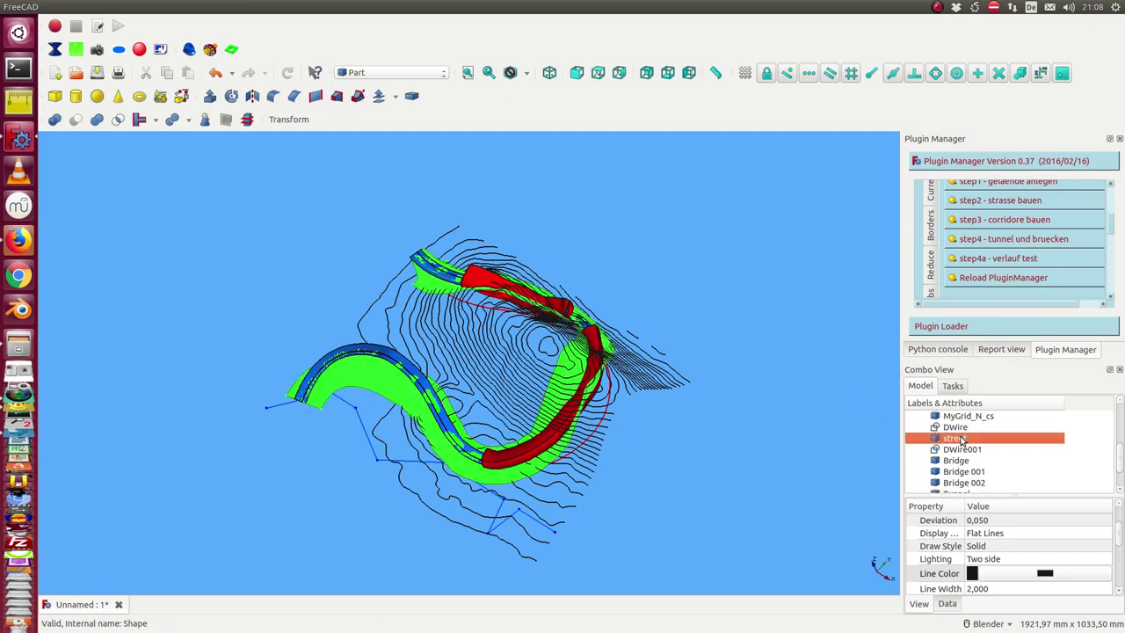
key("space")
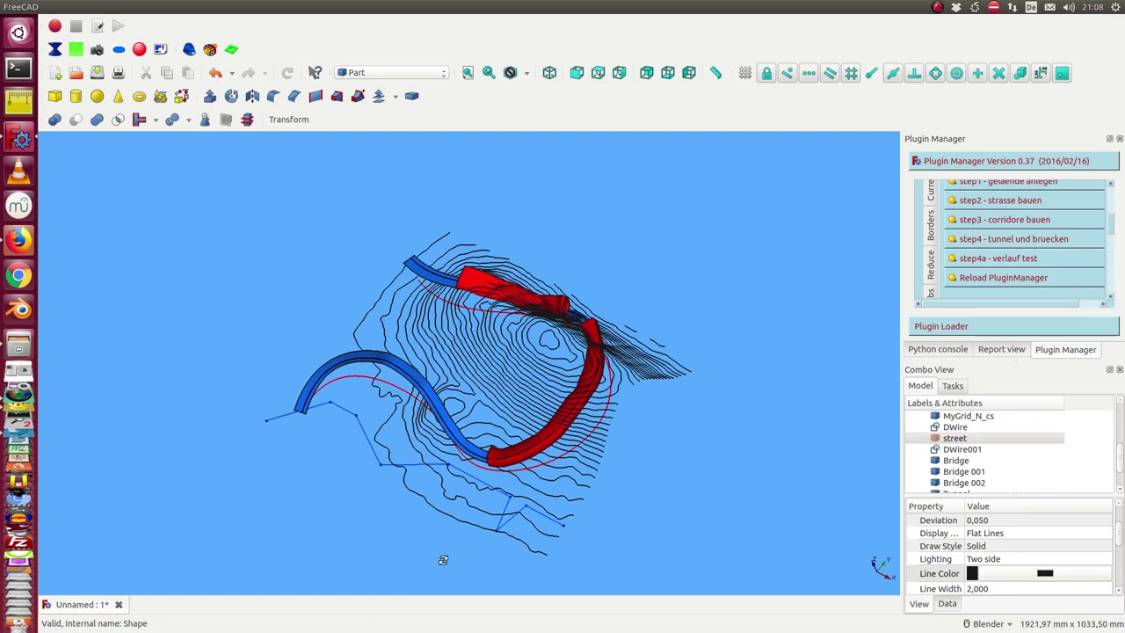
middle_click_drag(442, 557, 334, 513)
scroll(334, 511, "up", 2)
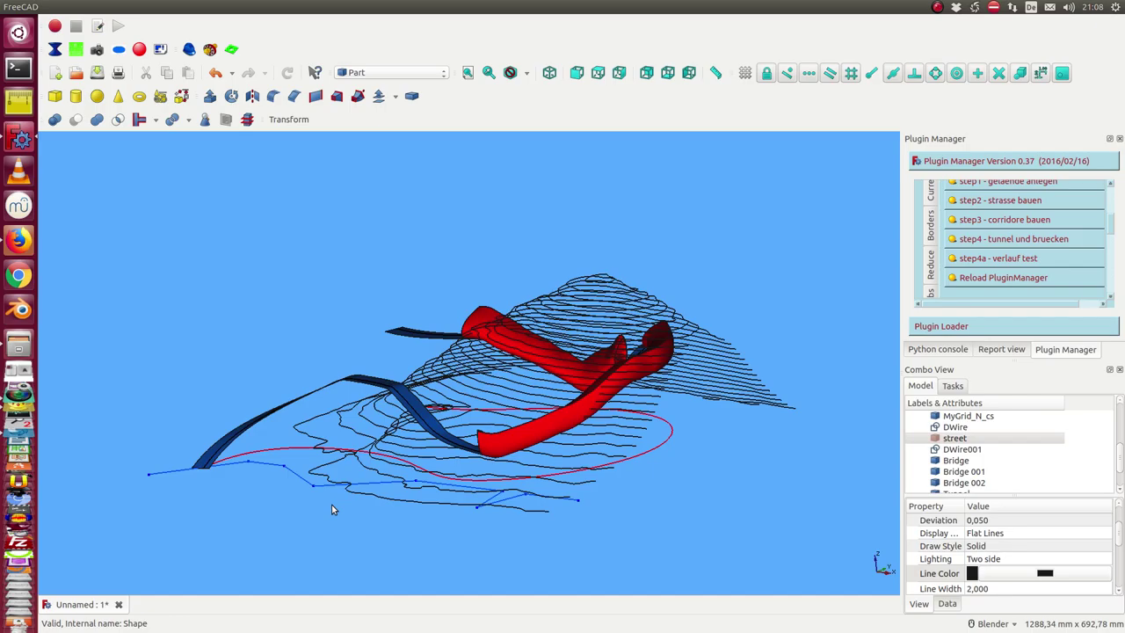
middle_click_drag(211, 307, 275, 313)
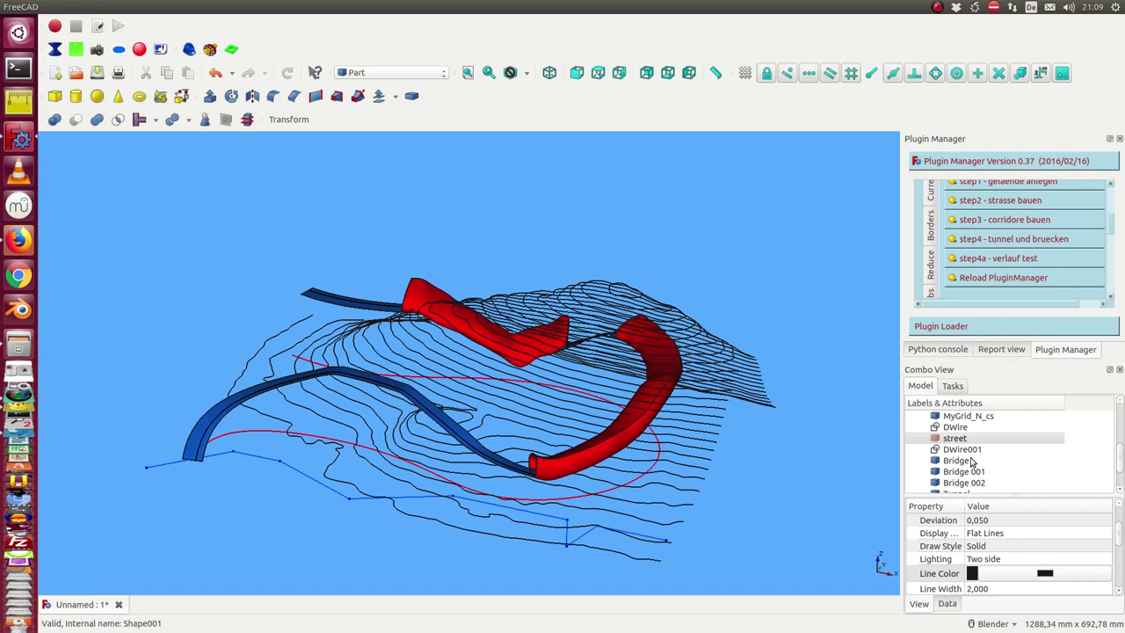
- Select DWire001 through Tunnel 001 together in the Model tree
scroll(971, 450, "down", 1)
scroll(971, 430, "up", 1)
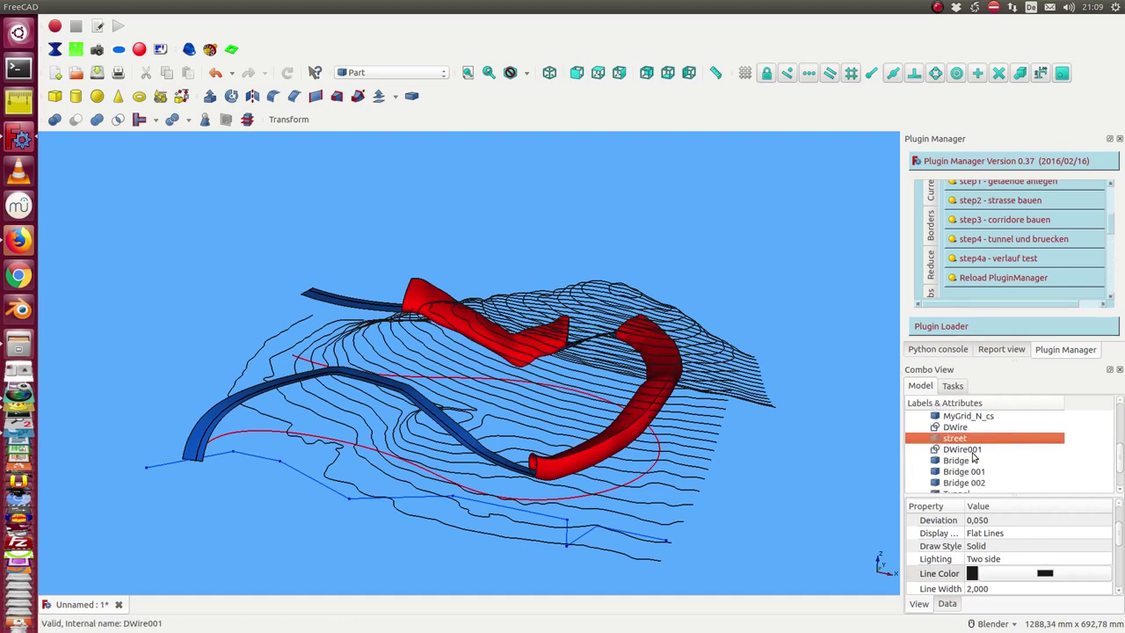
left_click(972, 450)
mouse_move(965, 450)
left_mouse_down()
mouse_move(967, 489)
mouse_move(965, 450)
left_mouse_up()
- Hide the selected bridge and tunnel objects and orbit the terrain to a new angle
key("space")
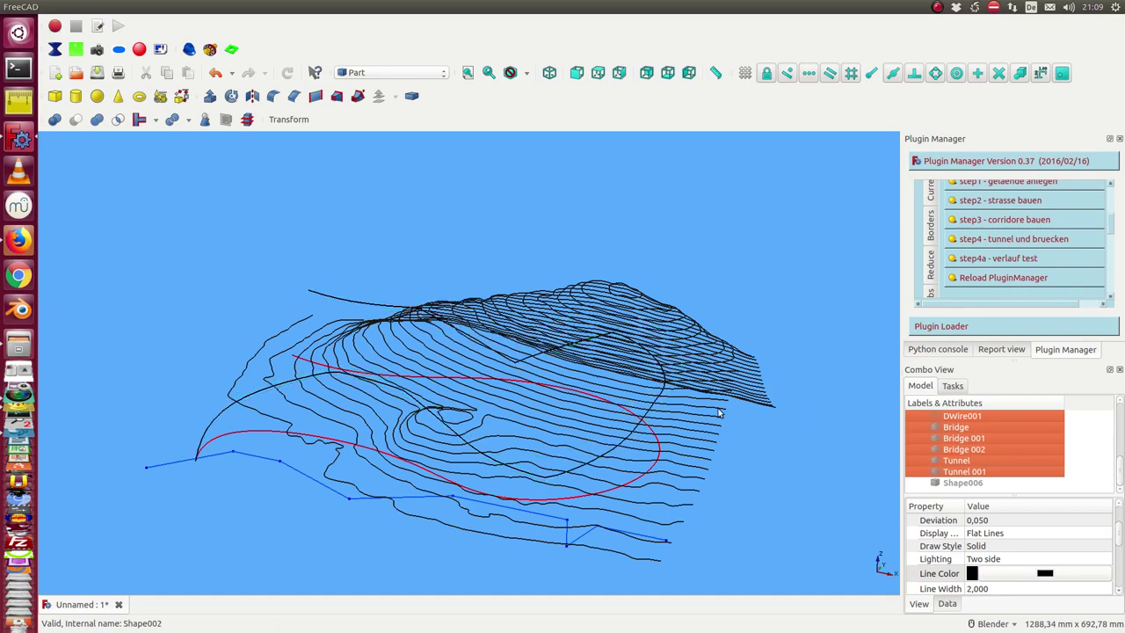
middle_click_drag(806, 414, 839, 395)
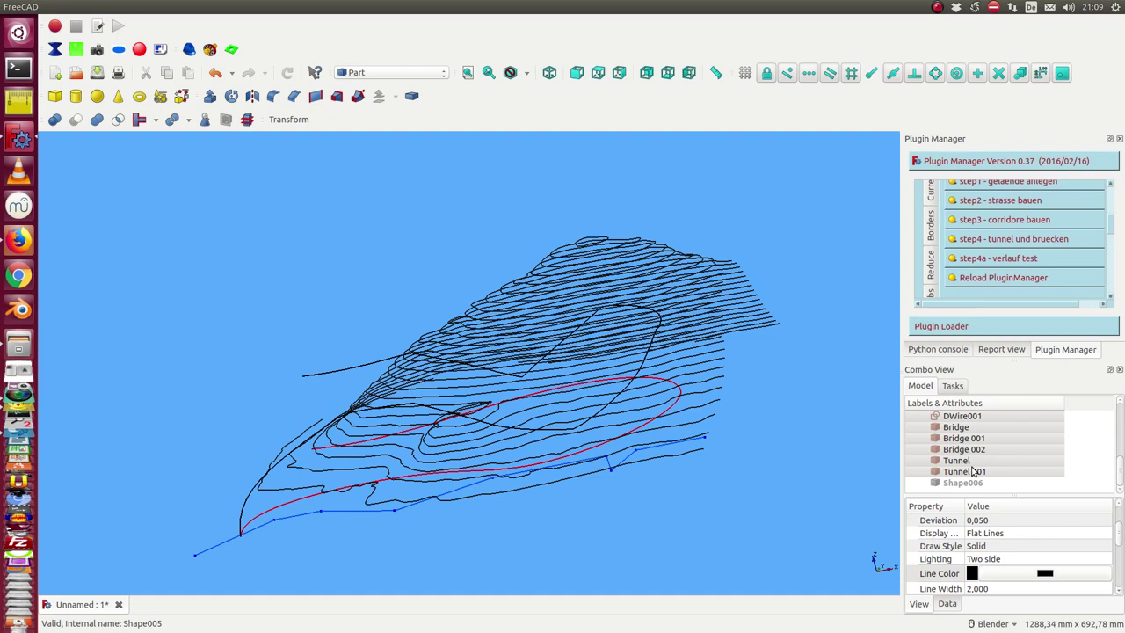
left_click_drag(973, 472, 963, 417)
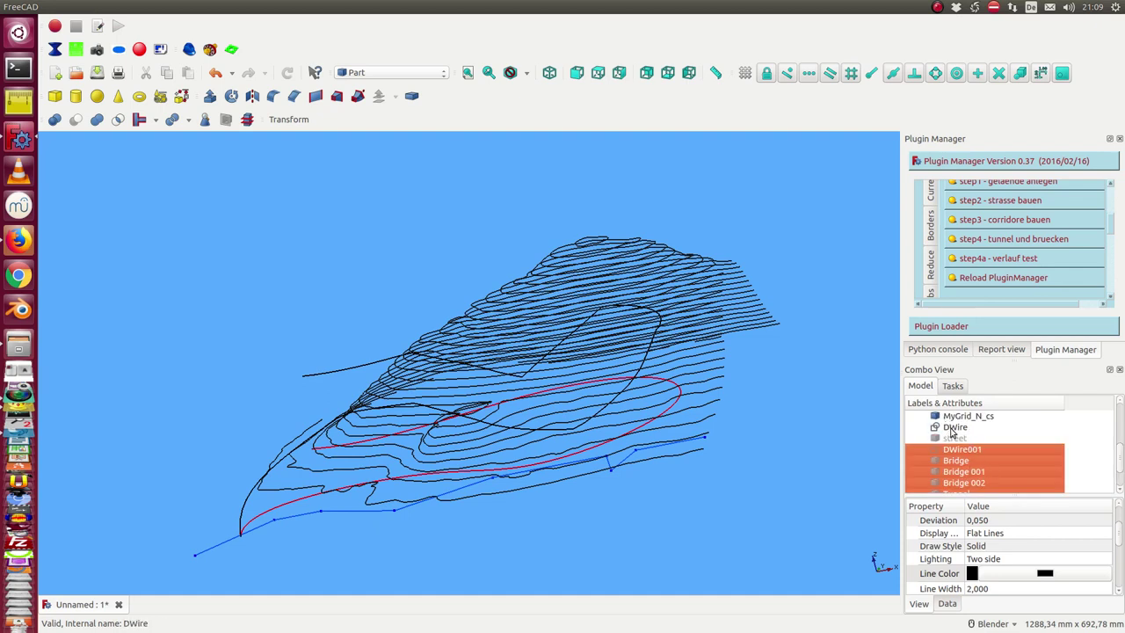
- Draw the DWire curve in dark red [170, 0, 0] with line width 4
left_click(957, 429)
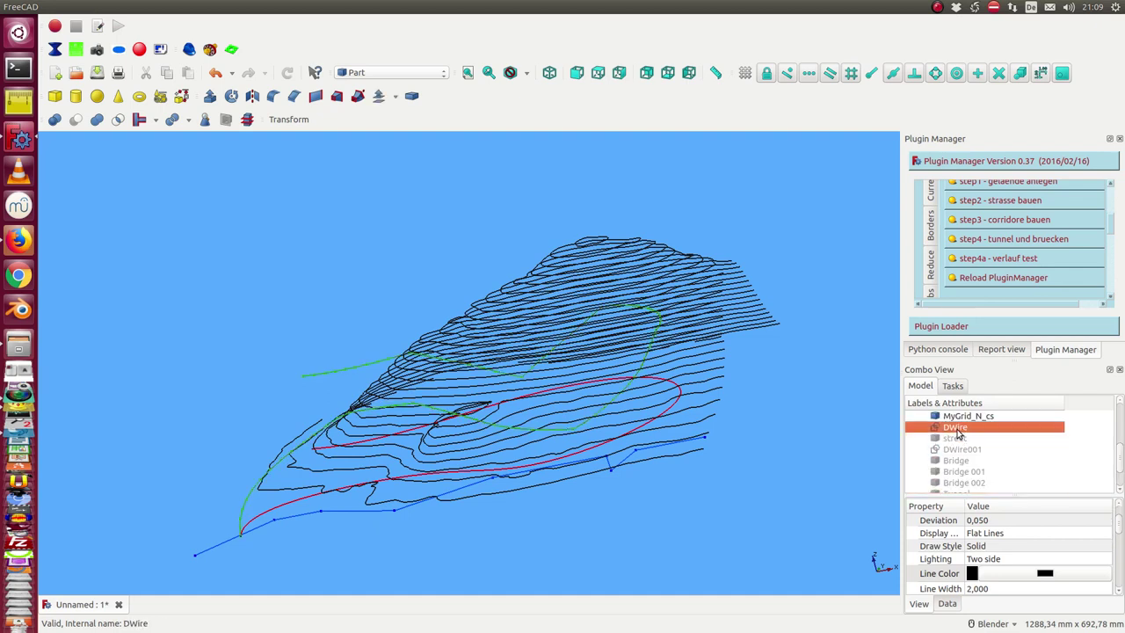
left_click(1035, 582)
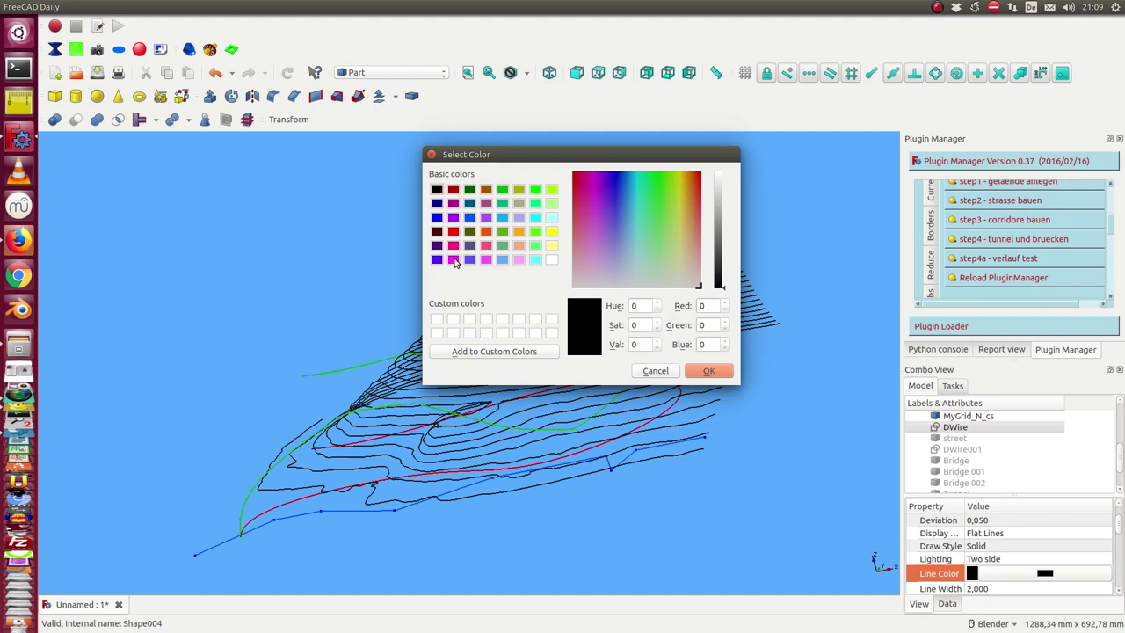
left_click(453, 190)
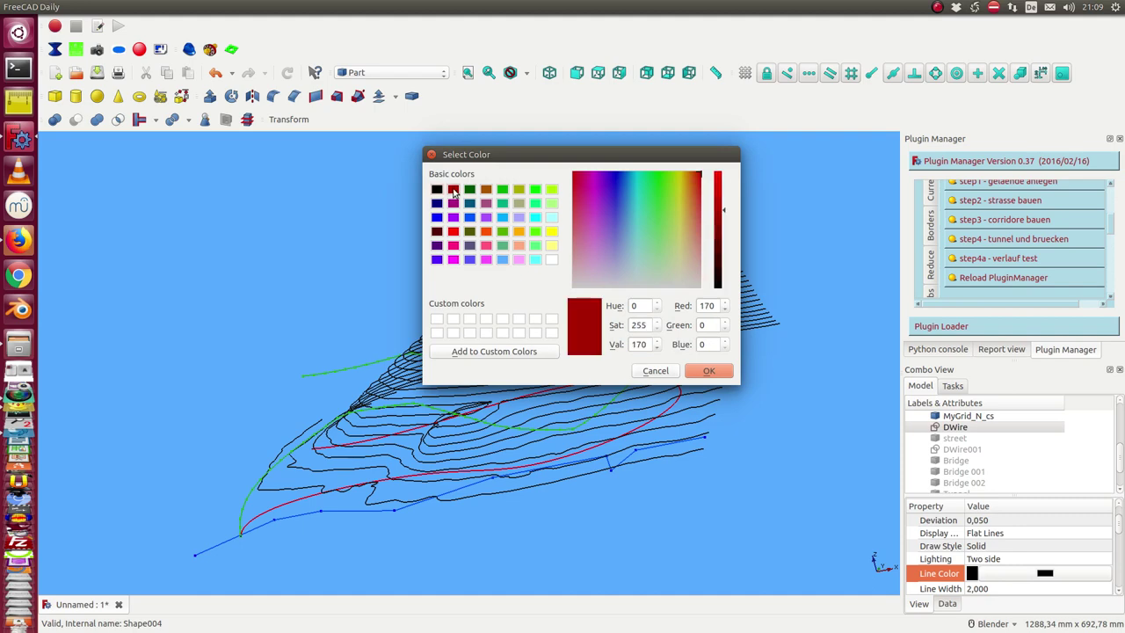
left_click(709, 370)
left_click(1000, 593)
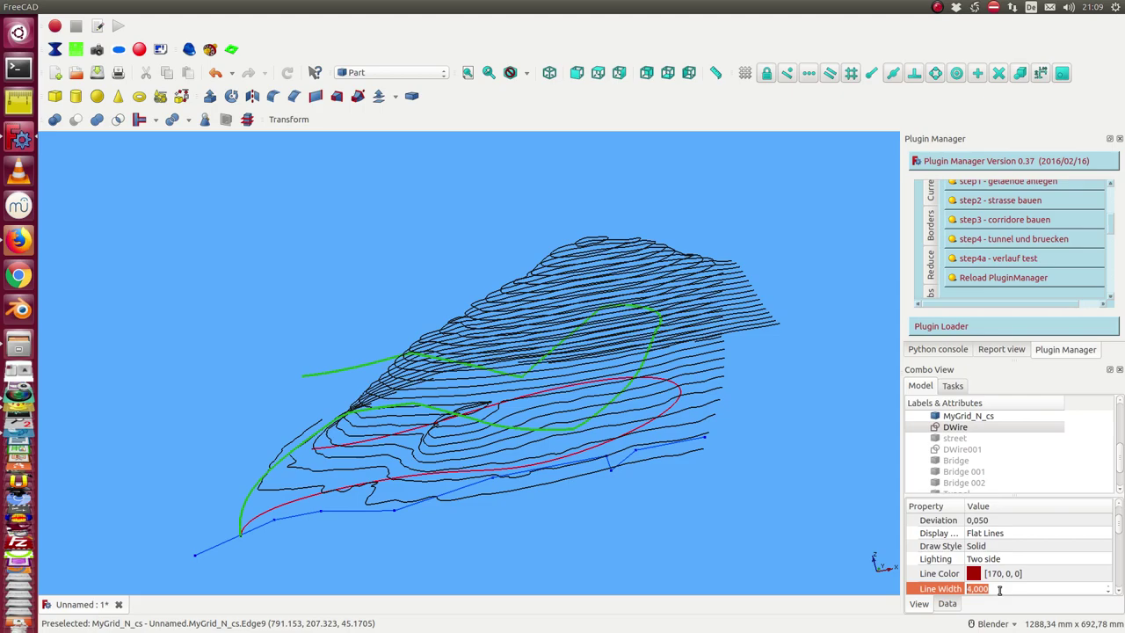
left_click(820, 527)
middle_click_drag(820, 526, 875, 418)
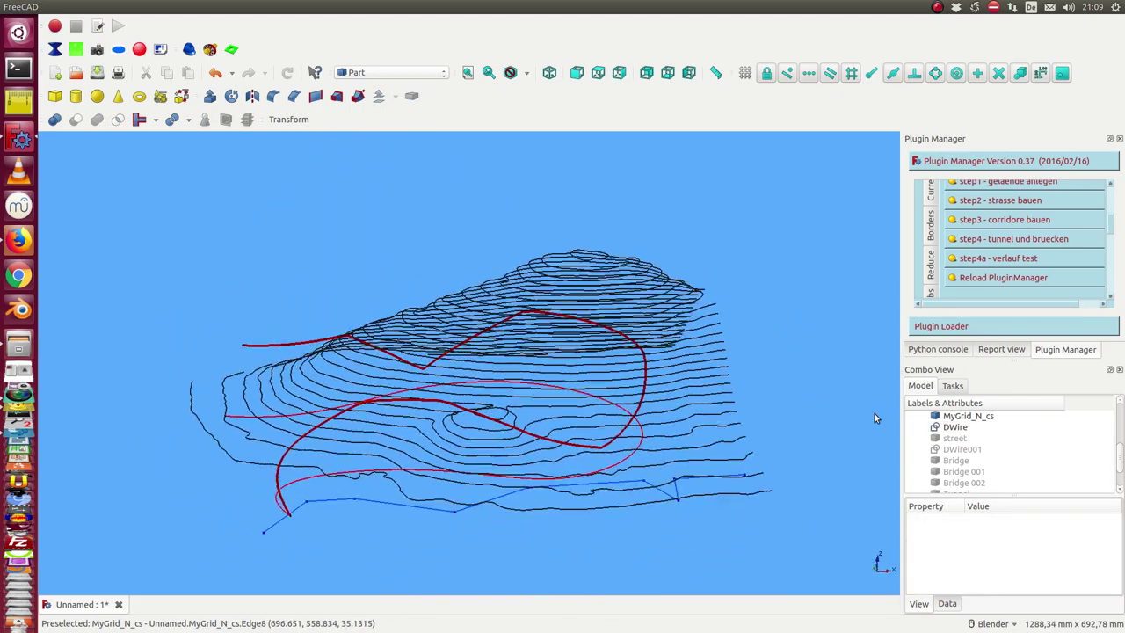
- In the street z-model sketch, raise the right segment, lift the low point, and lower a horizontal segment
scroll(934, 446, "down", 1)
scroll(958, 470, "up", 2)
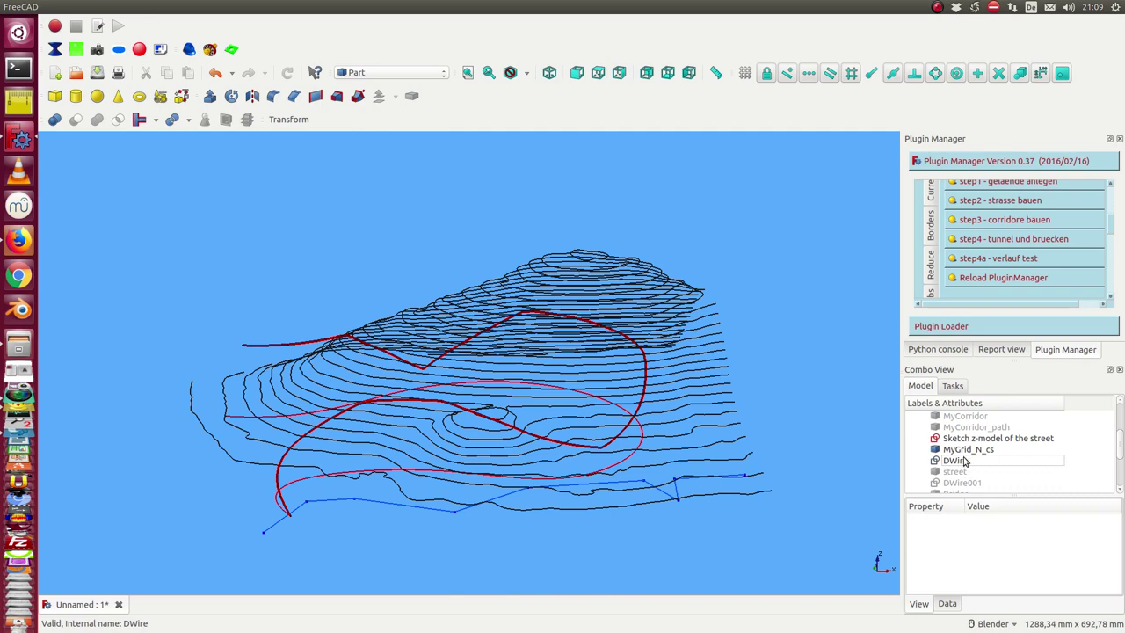
double_click(967, 438)
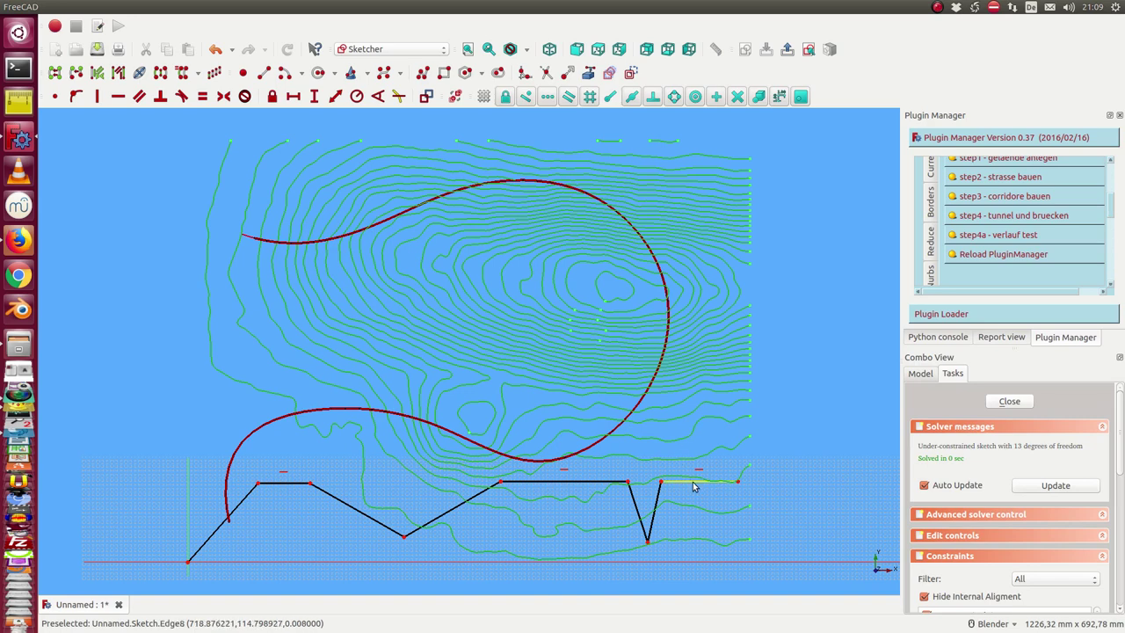
mouse_move(692, 486)
left_mouse_down()
mouse_move(688, 392)
mouse_move(708, 403)
mouse_move(774, 398)
left_mouse_up()
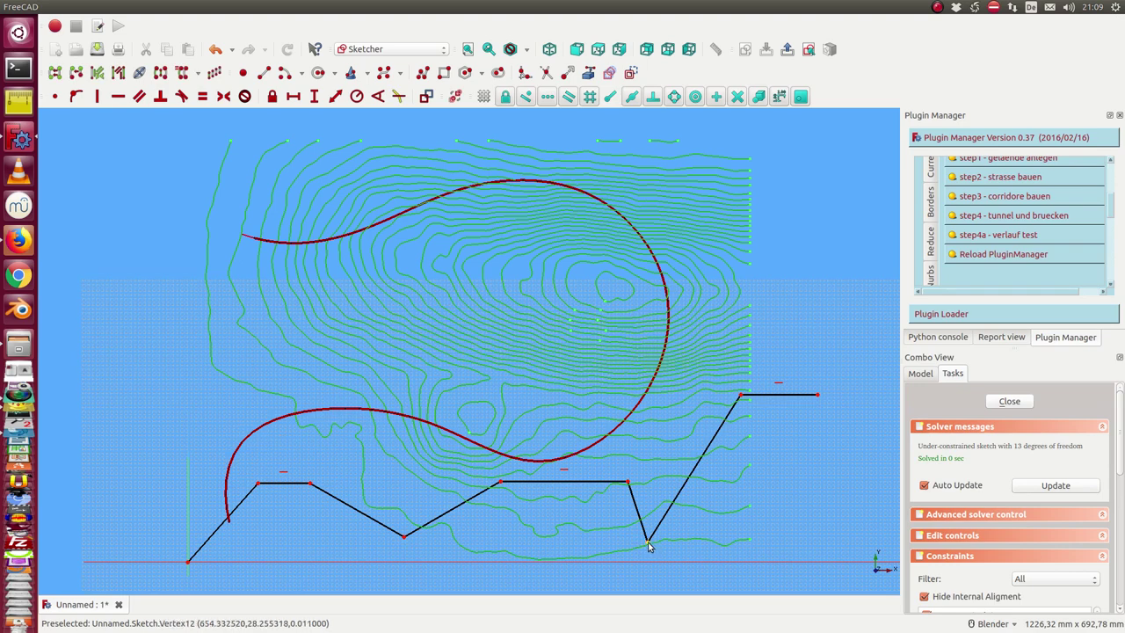
left_click_drag(649, 546, 686, 520)
left_click_drag(289, 484, 289, 524)
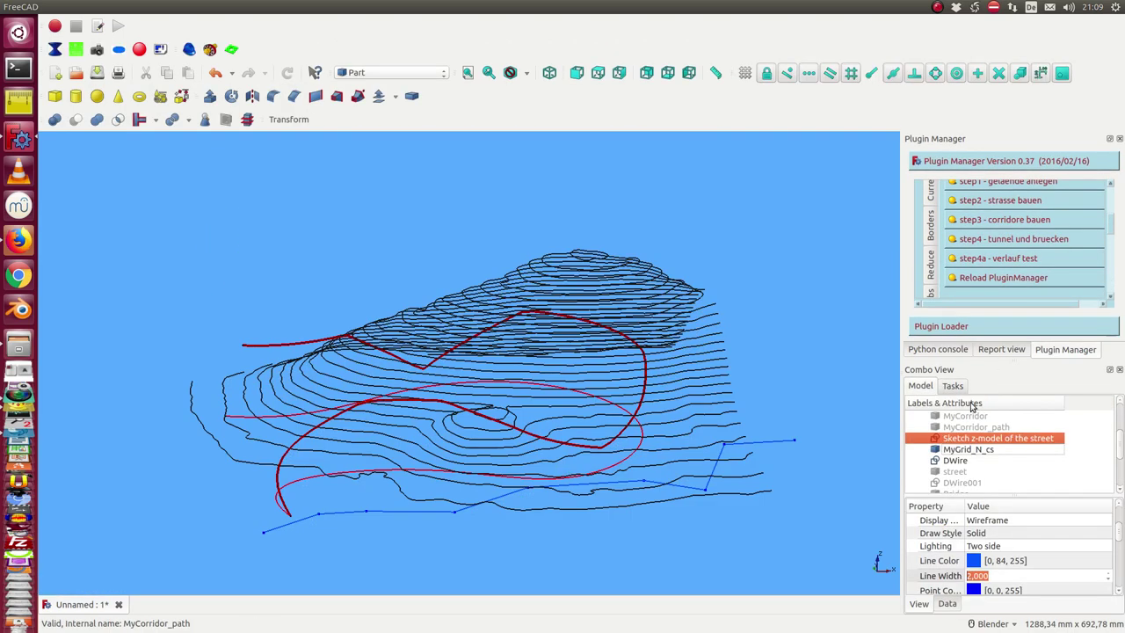
- Rerun 'step4a - verlauf test' and colour the new DWire002 wire yellow
left_click(1000, 259)
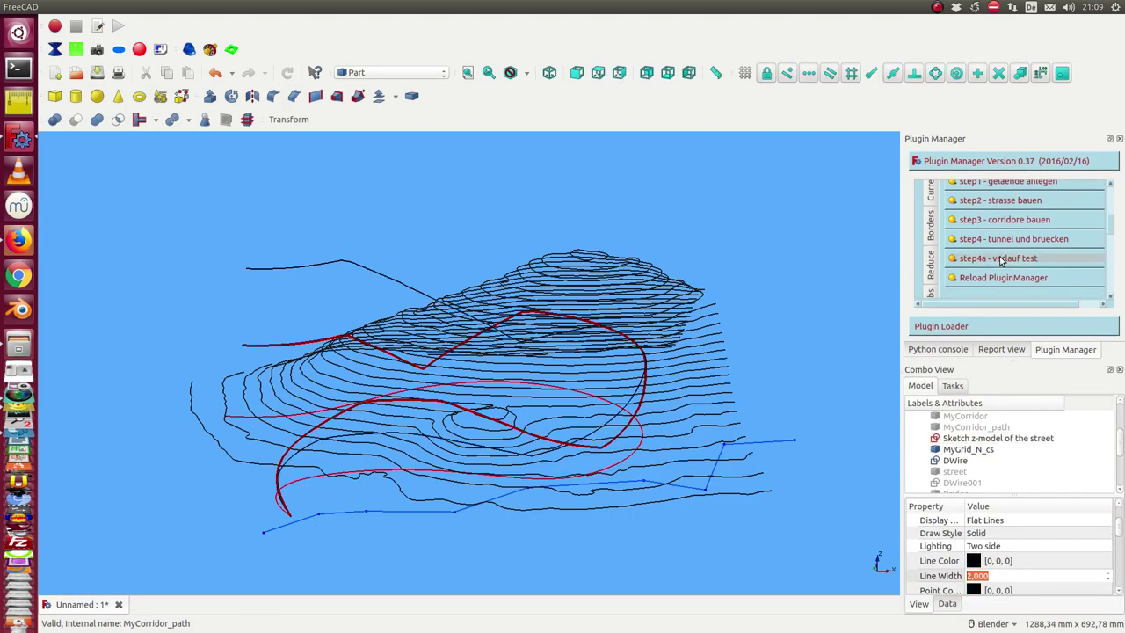
scroll(1011, 470, "down", 3)
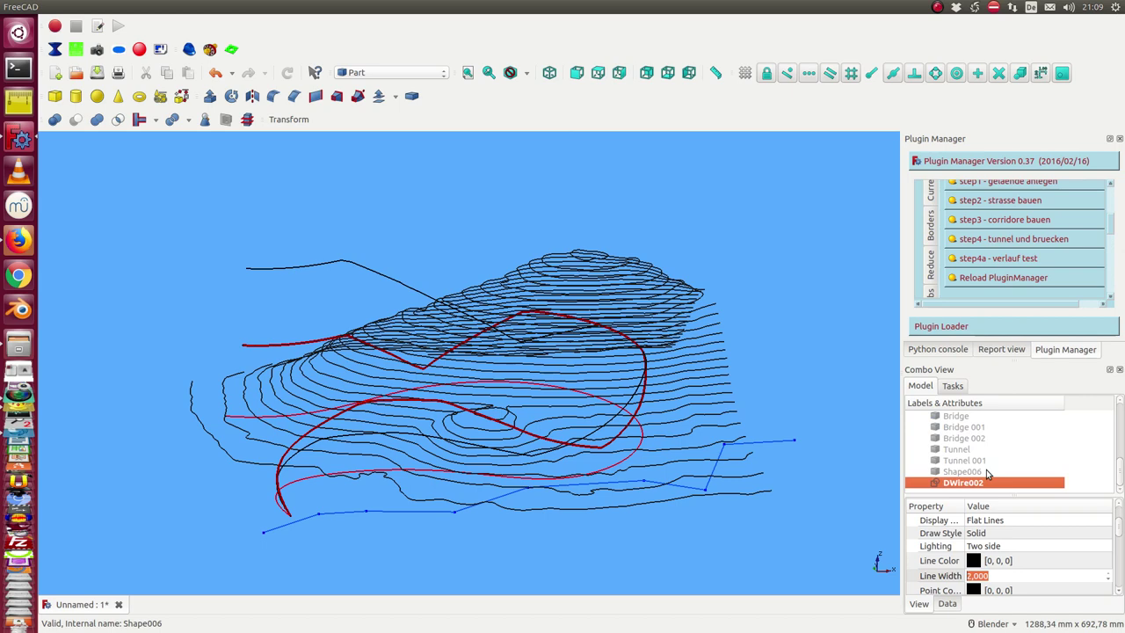
left_click(1020, 563)
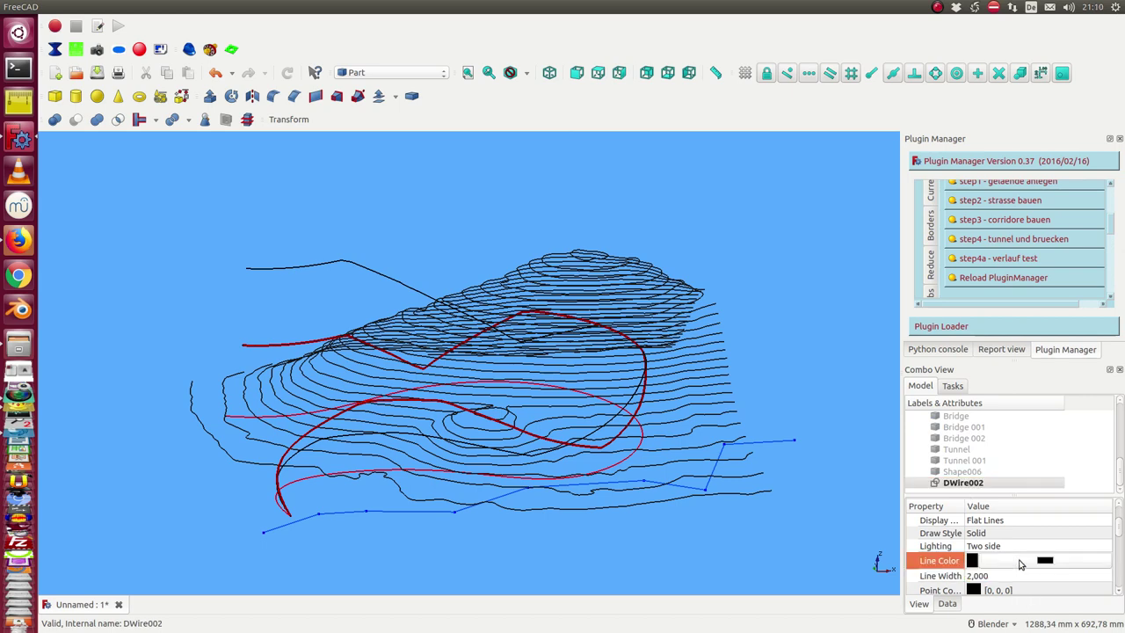
left_click(1009, 561)
left_click(551, 231)
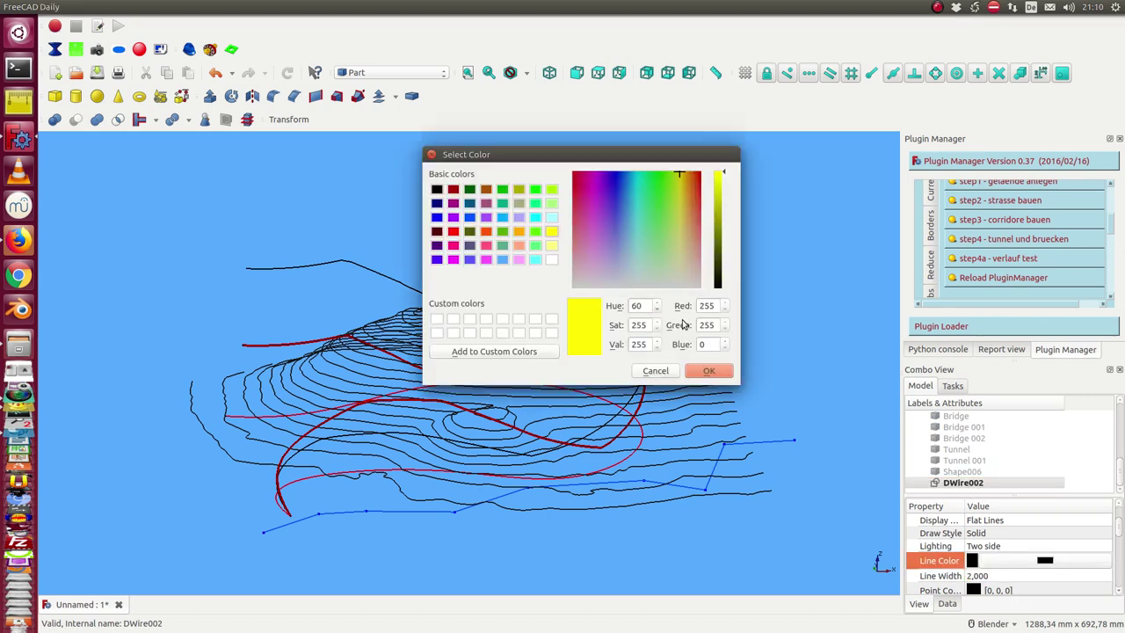
left_click(709, 370)
left_click(791, 333)
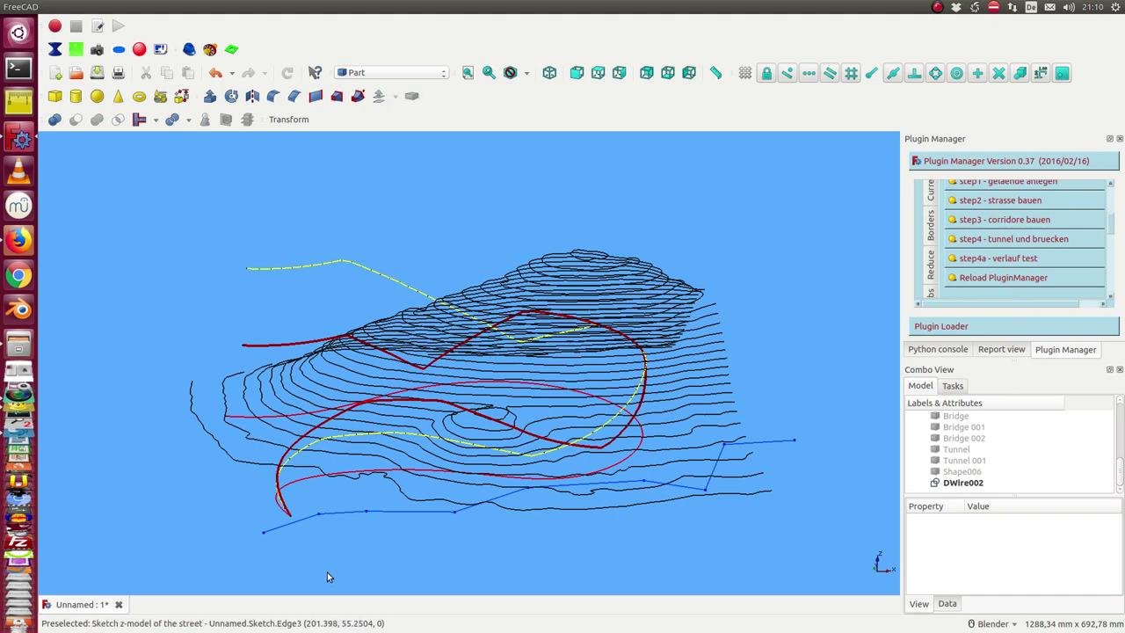
- Orbit to a steep oblique view of the wires over the terrain
middle_click_drag(327, 572, 316, 489)
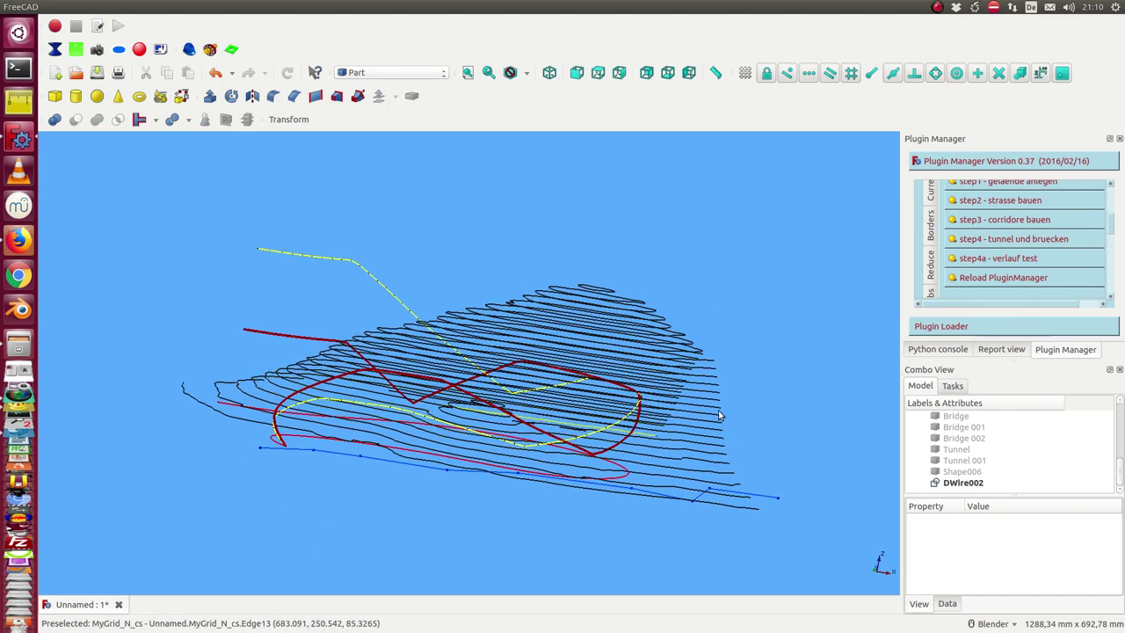
mouse_move(824, 372)
middle_mouse_down()
mouse_move(803, 396)
mouse_move(449, 419)
mouse_move(450, 498)
middle_mouse_up()
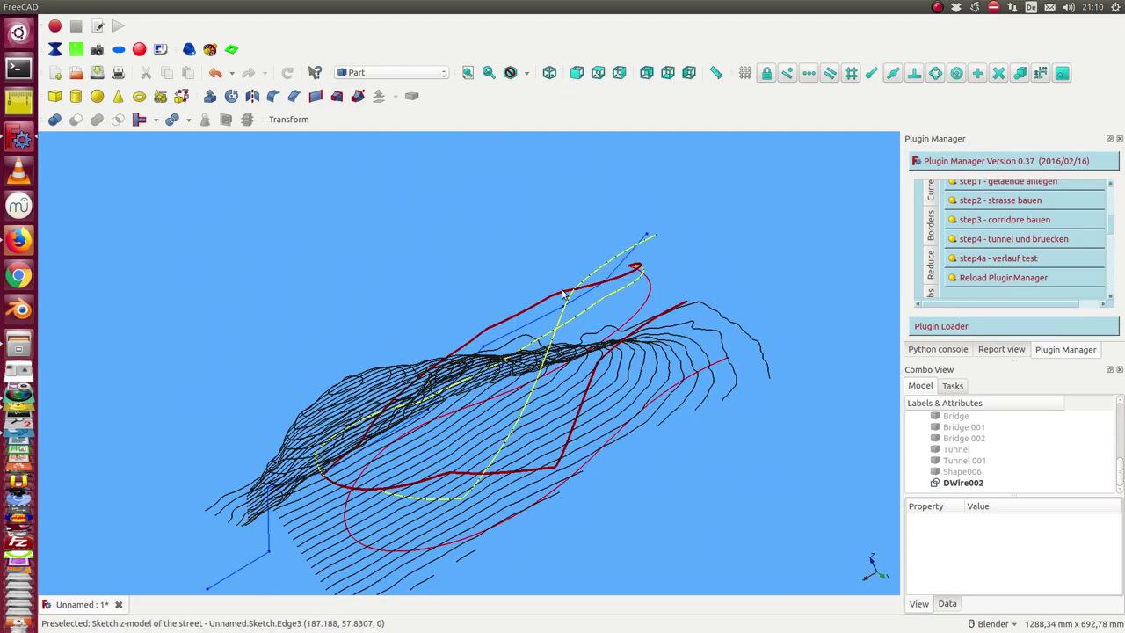
middle_click_drag(667, 218, 677, 446)
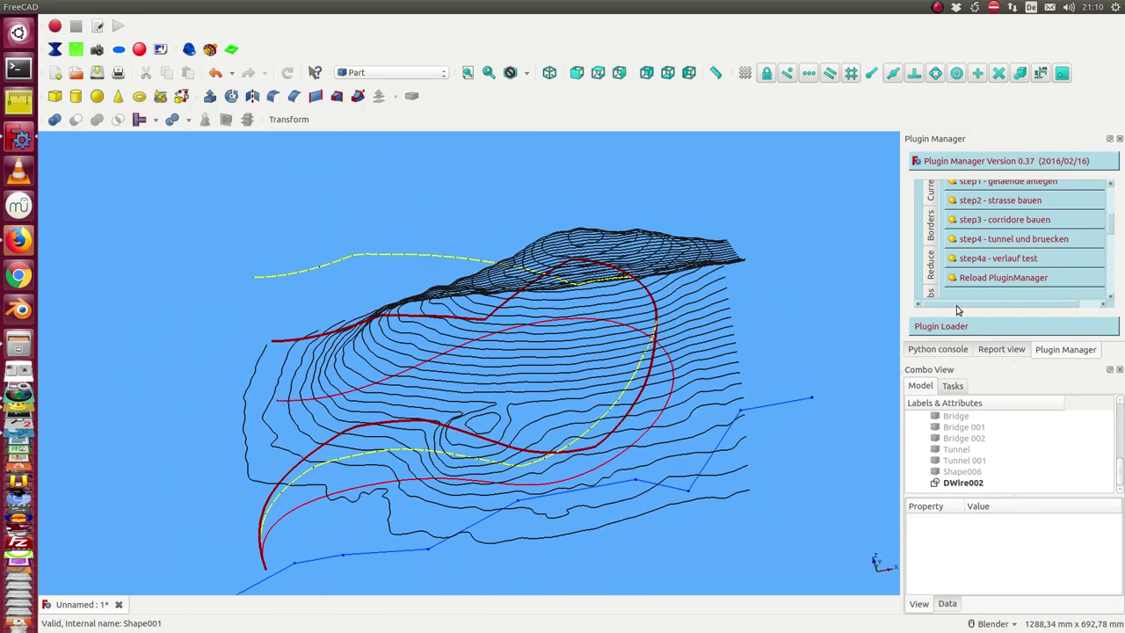
- Rebuild the street, bridge and tunnel solids with 'step4 - tunnel und bruecken', then select MyGrid_N_cs
left_click(1002, 243)
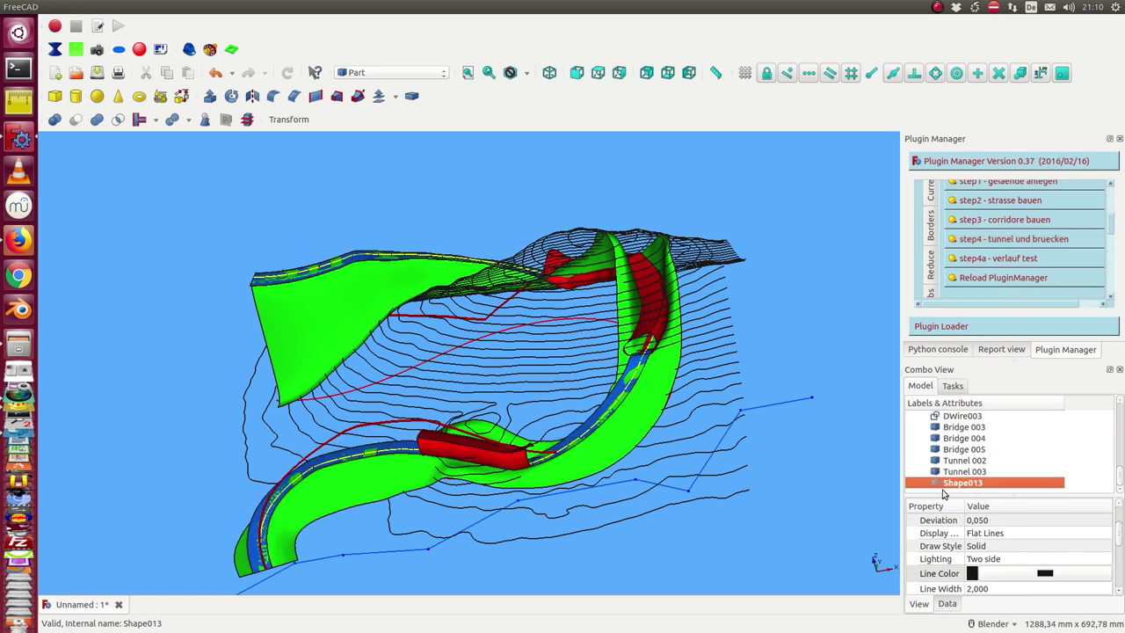
left_click(797, 547)
middle_click_drag(798, 547, 716, 519)
scroll(1007, 470, "up", 5)
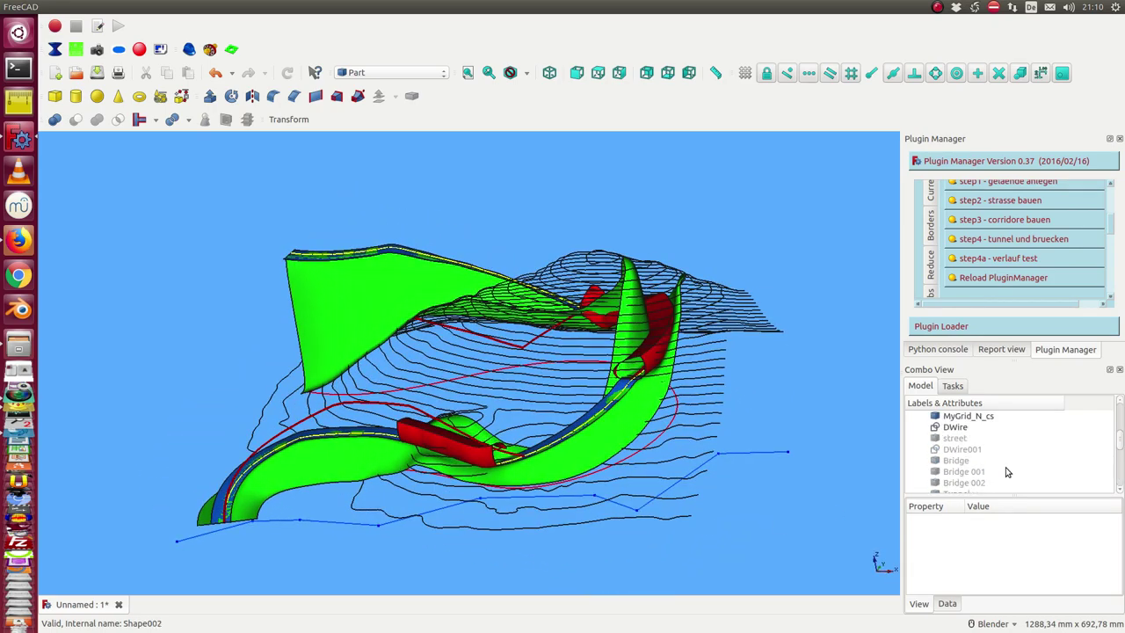
left_click(986, 451)
- Hide the MyGrid_N_cs contour grid and inspect the street, bridge and tunnel solids
key("space")
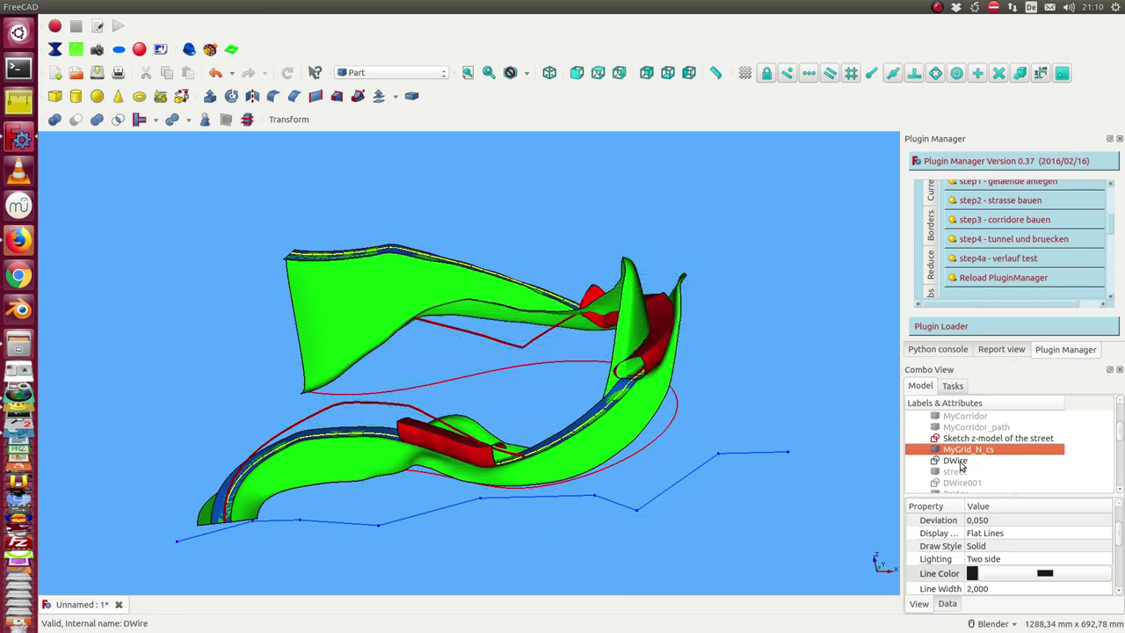
left_click(792, 470)
middle_click_drag(791, 470, 391, 478)
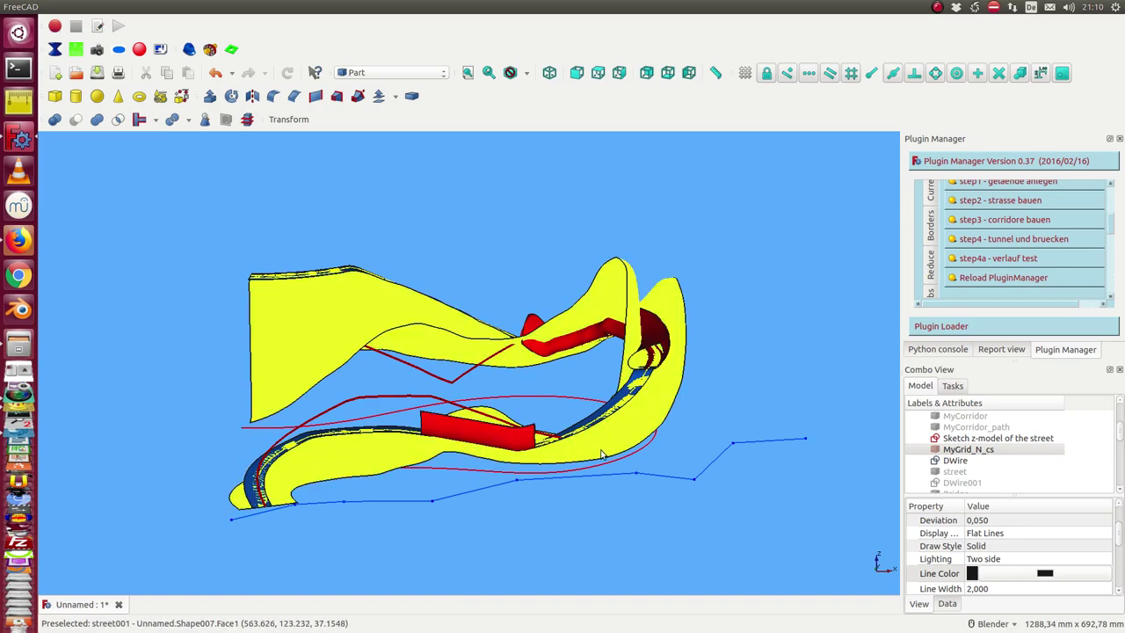
middle_click_drag(777, 345, 606, 301)
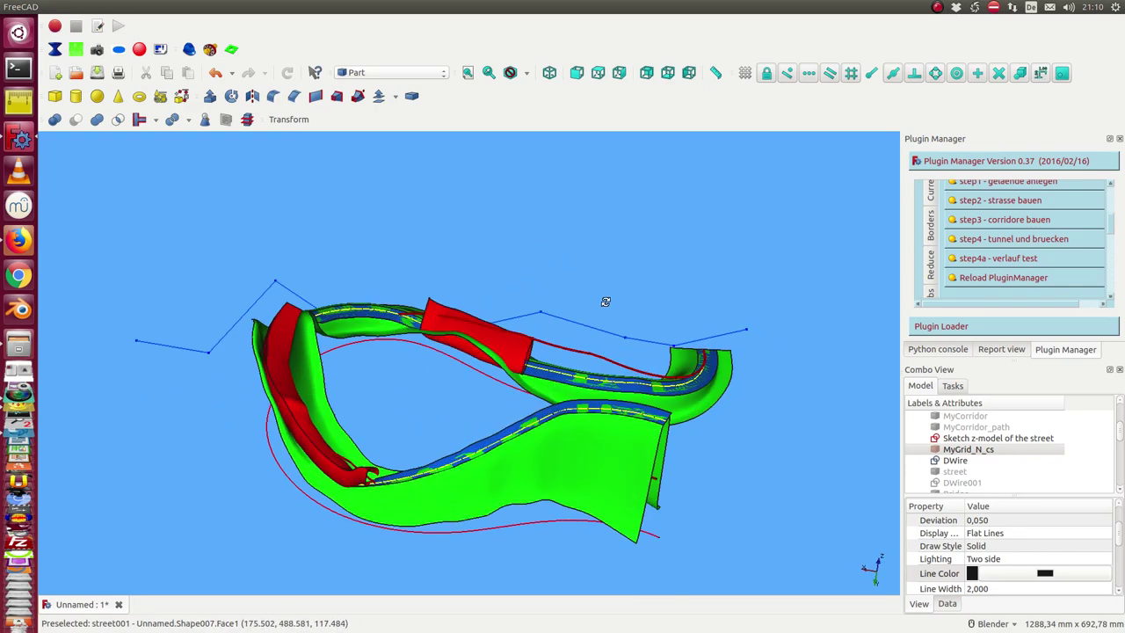
scroll(1005, 461, "up", 1)
scroll(1005, 462, "up", 1)
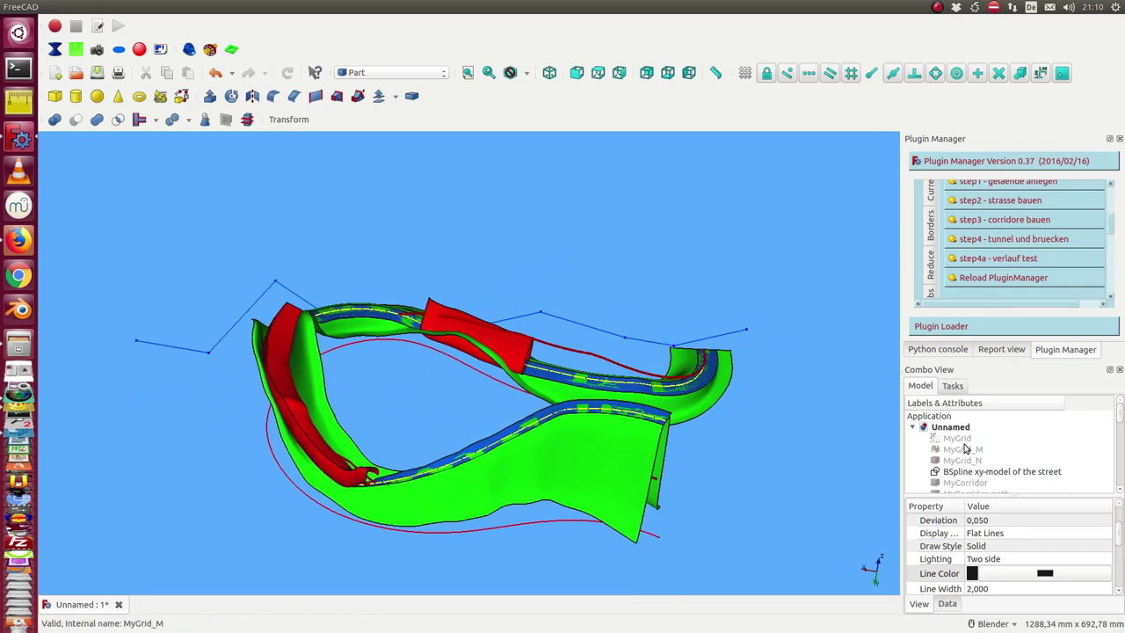
- Show the green MyGrid_N terrain surface again and view the solids set into it
left_click(970, 461)
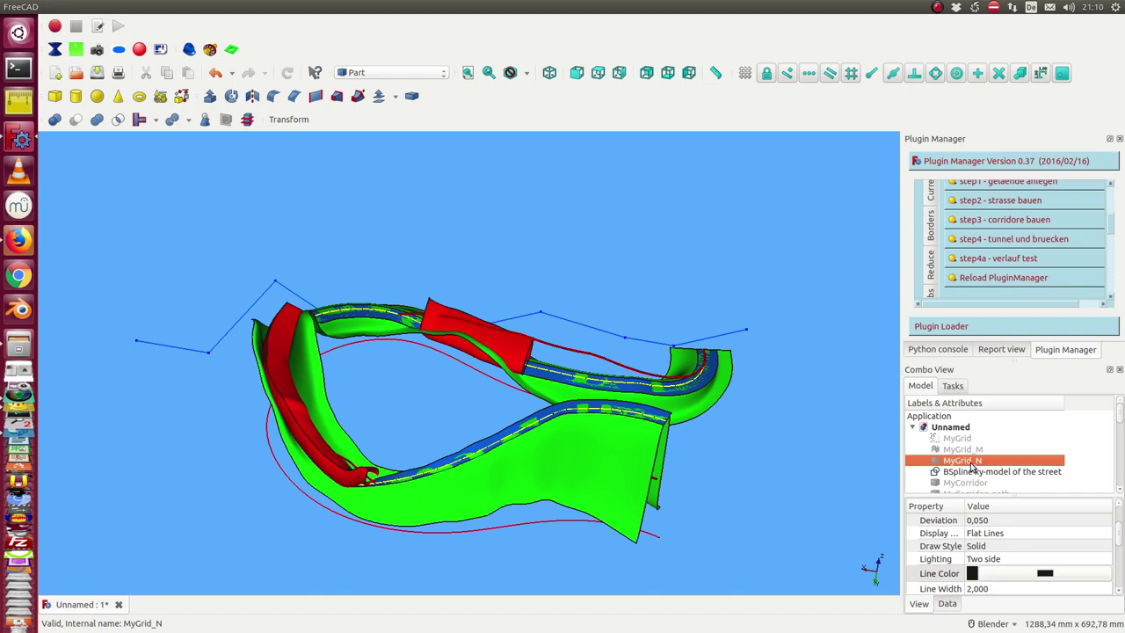
key("space")
left_click(839, 466)
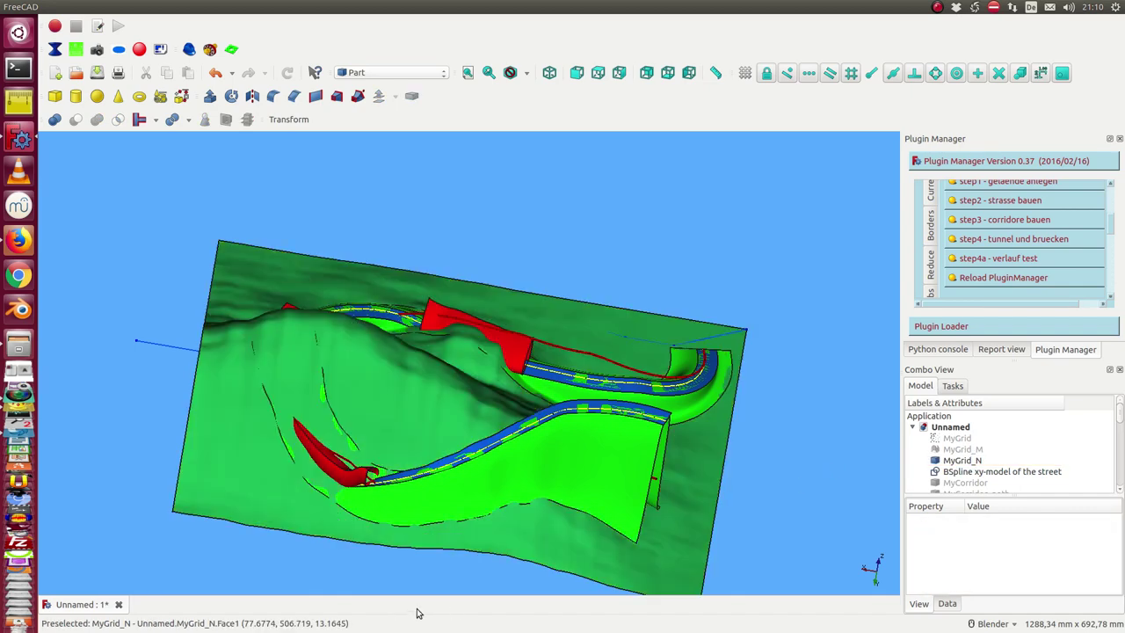
middle_click_drag(440, 557, 837, 518)
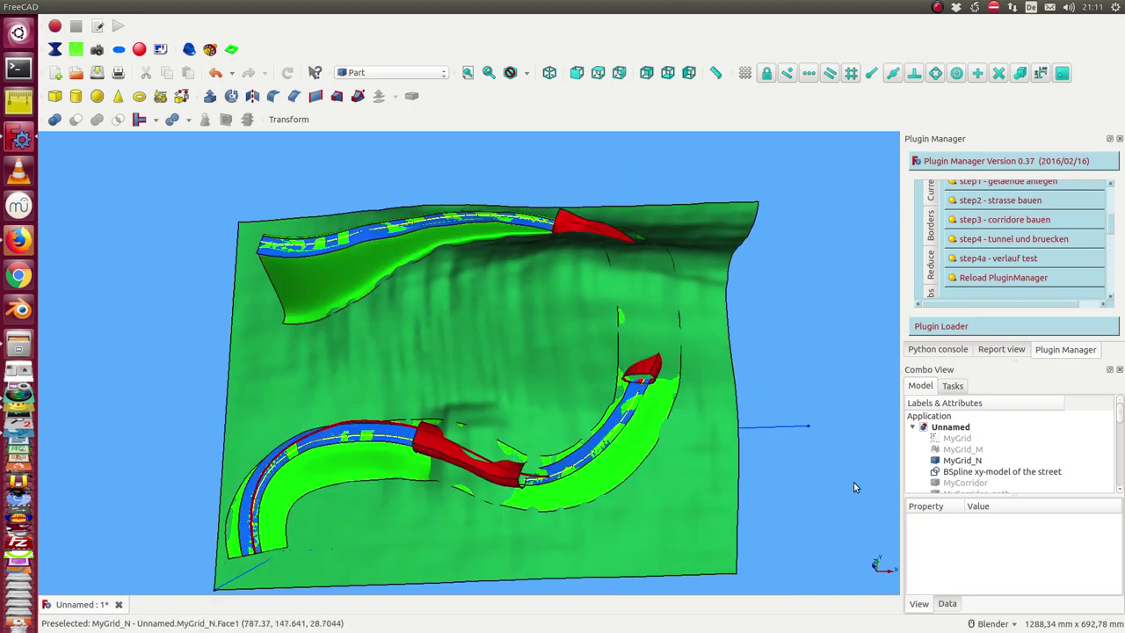
left_click(965, 459)
key("space")
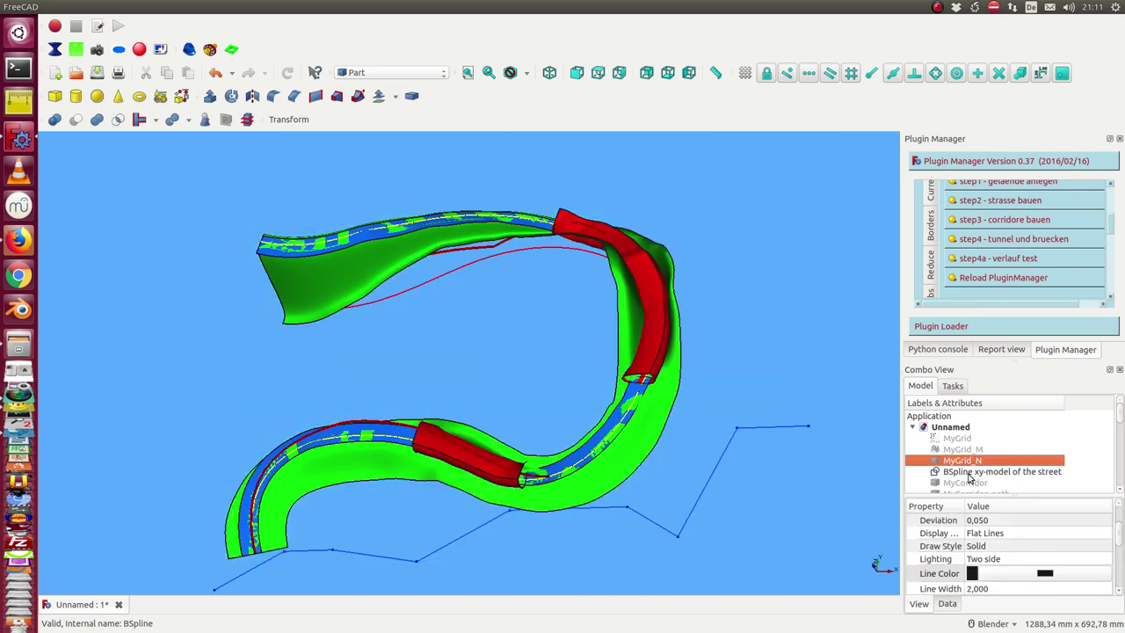
left_click(969, 472)
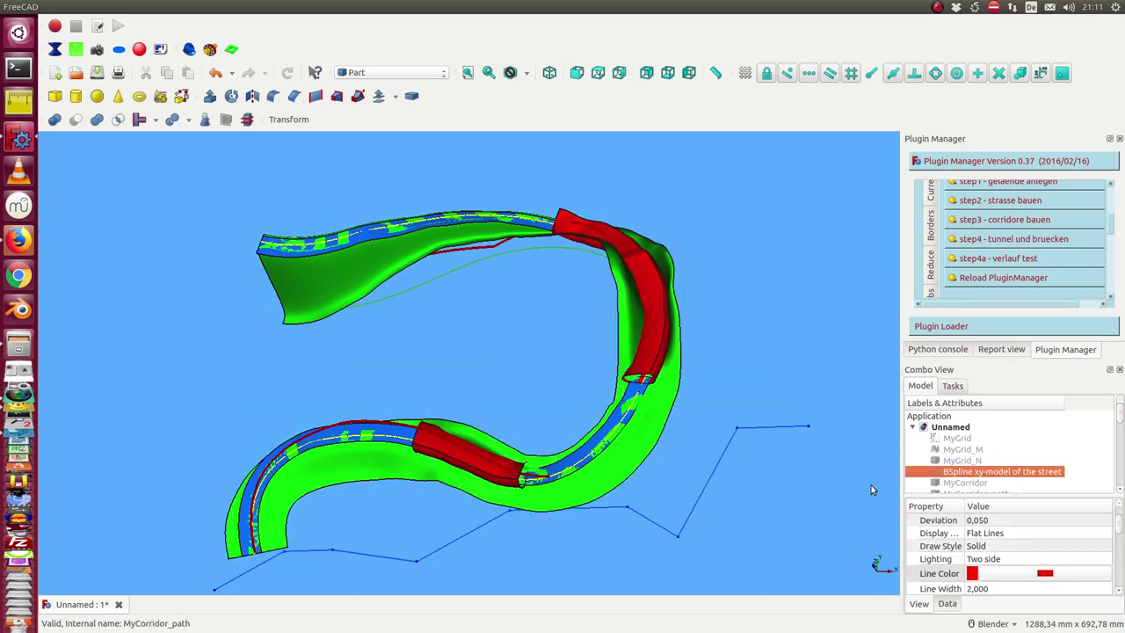
scroll(939, 490, "down", 1)
middle_click_drag(806, 467, 638, 466)
middle_click_drag(758, 349, 621, 383)
scroll(404, 390, "down", 2)
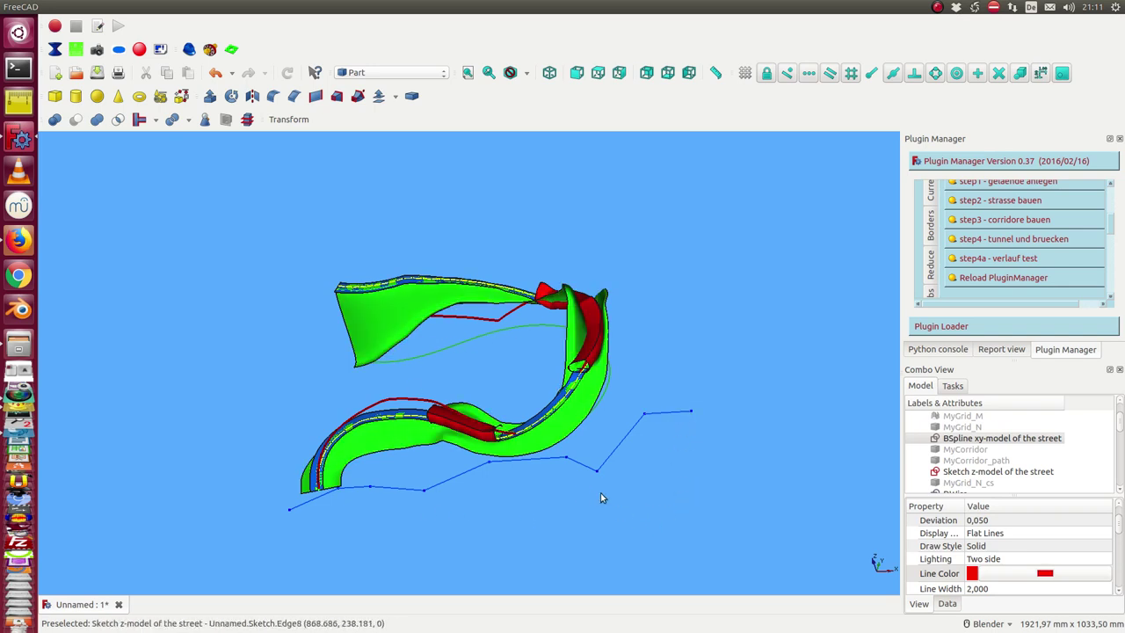
mouse_move(364, 396)
middle_mouse_down()
mouse_move(309, 366)
mouse_move(343, 350)
mouse_move(320, 511)
middle_mouse_up()
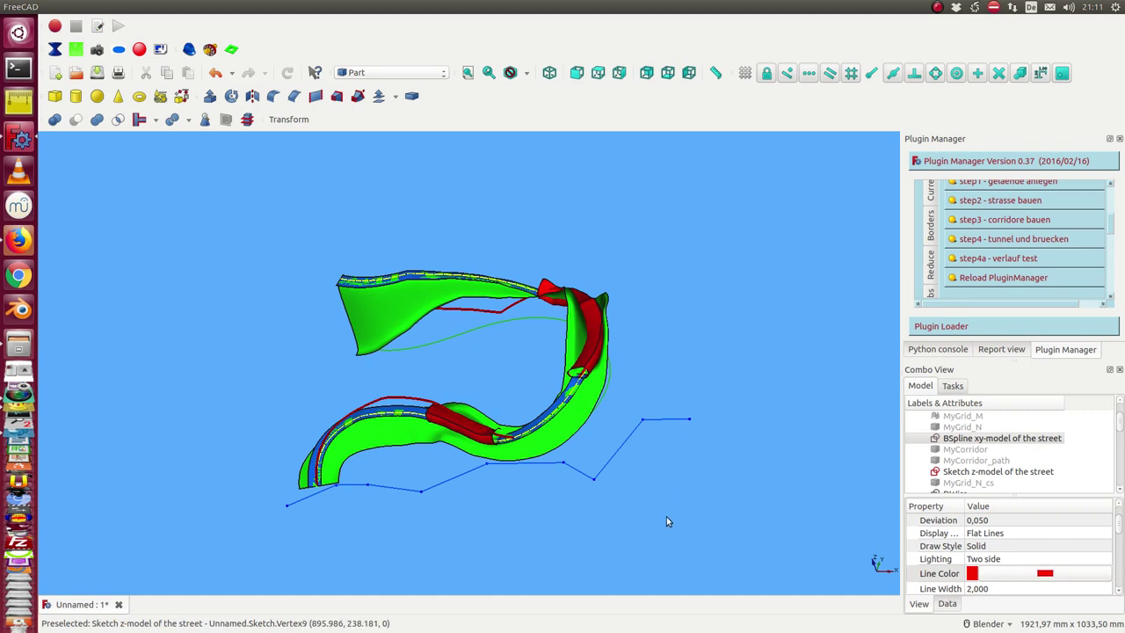
mouse_move(424, 548)
middle_mouse_down()
mouse_move(419, 493)
mouse_move(431, 527)
middle_mouse_up()
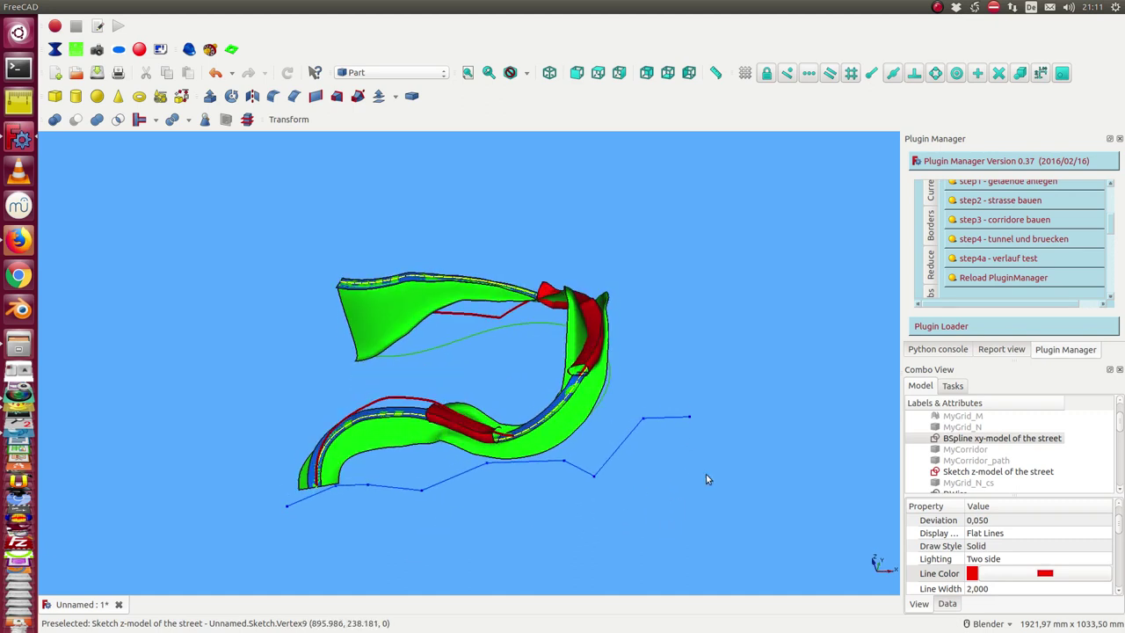